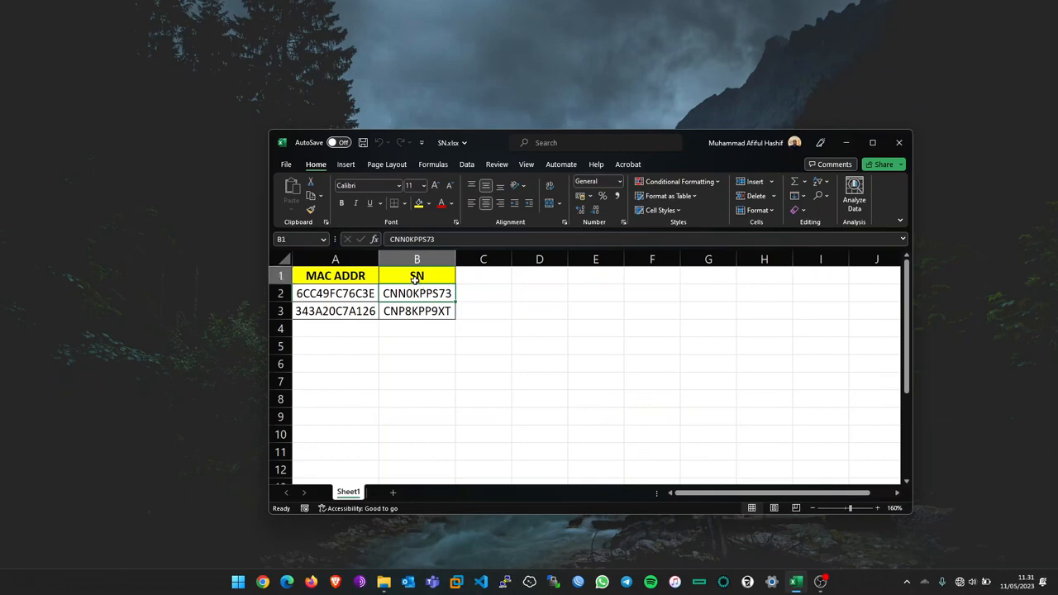
Step: Point out the two access points' serial numbers and MAC addresses in the spreadsheet
click(415, 296)
click(419, 310)
key(Up)
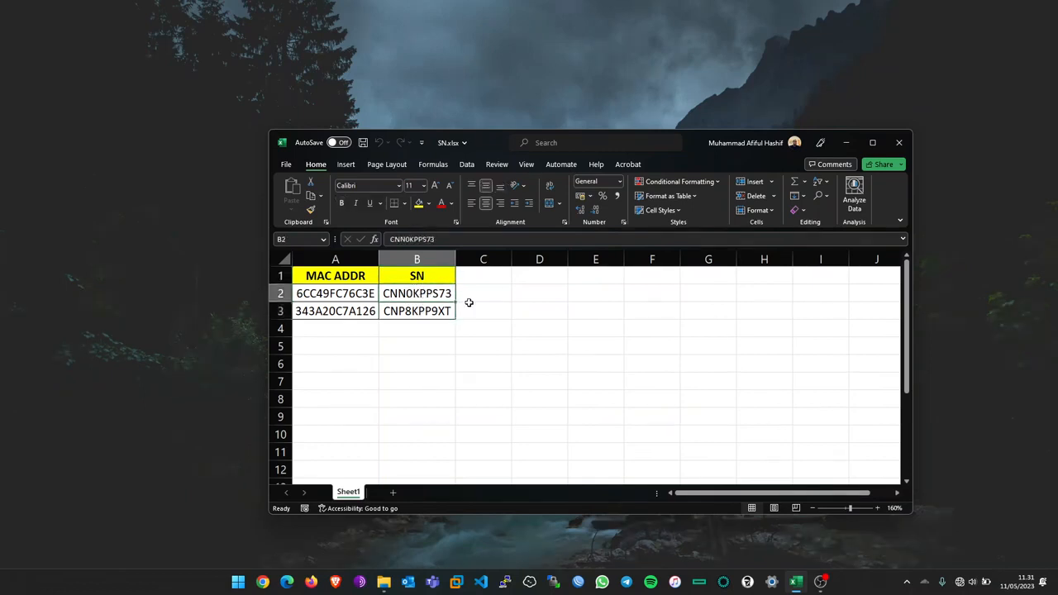
click(435, 312)
drag(436, 298, 436, 309)
click(347, 293)
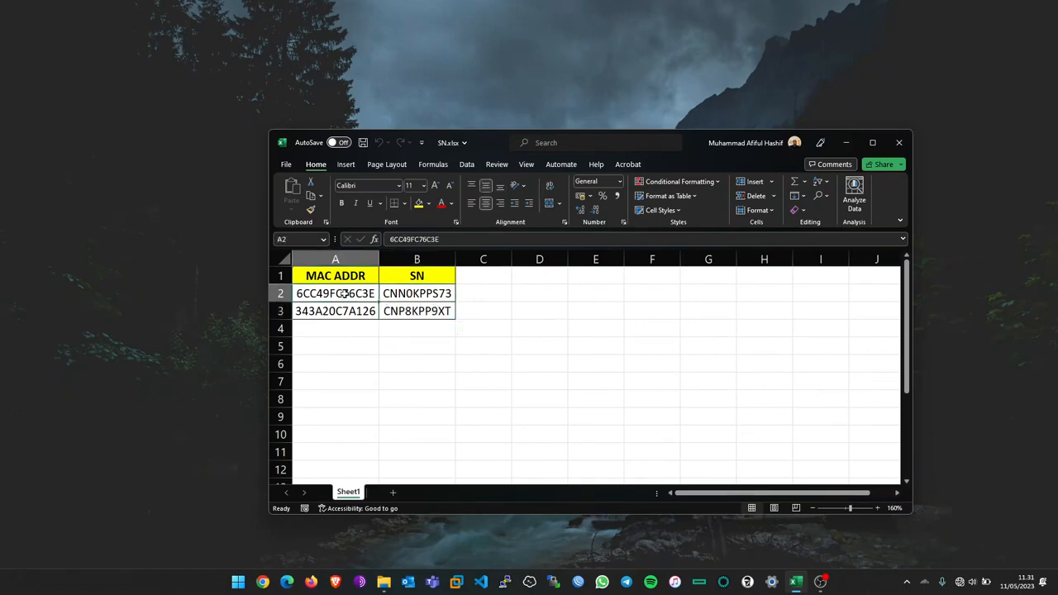
drag(356, 294, 451, 300)
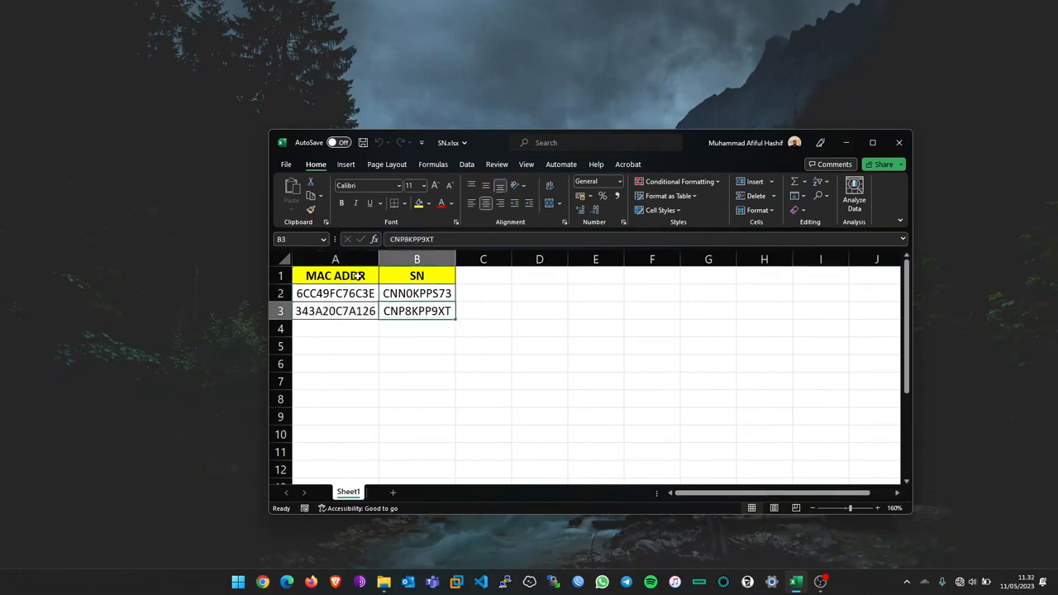
click(358, 275)
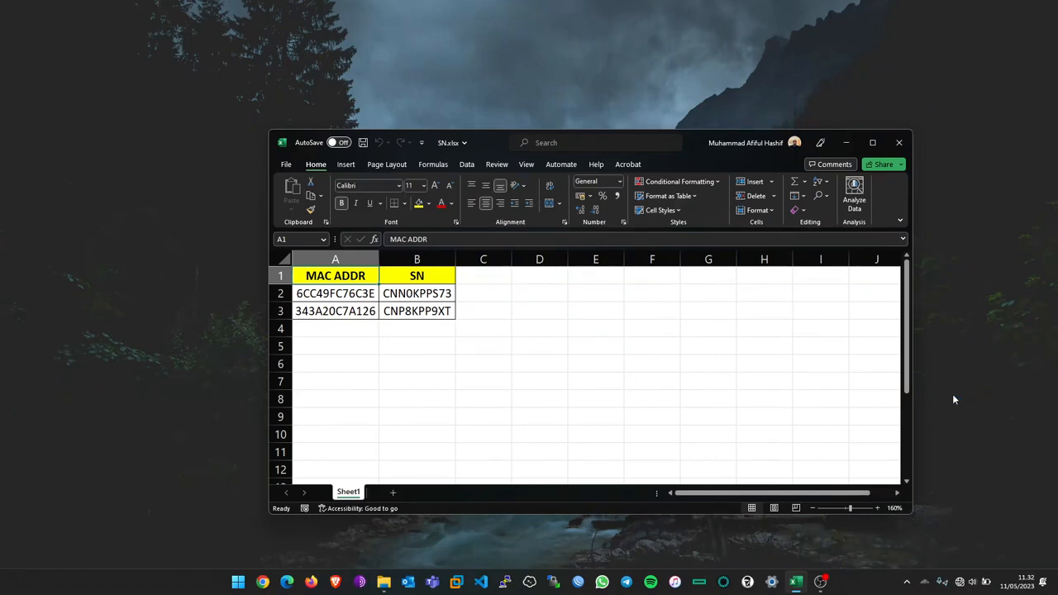
Step: Show the available Wi-Fi networks, then check the second MAC address in cell A3
click(965, 583)
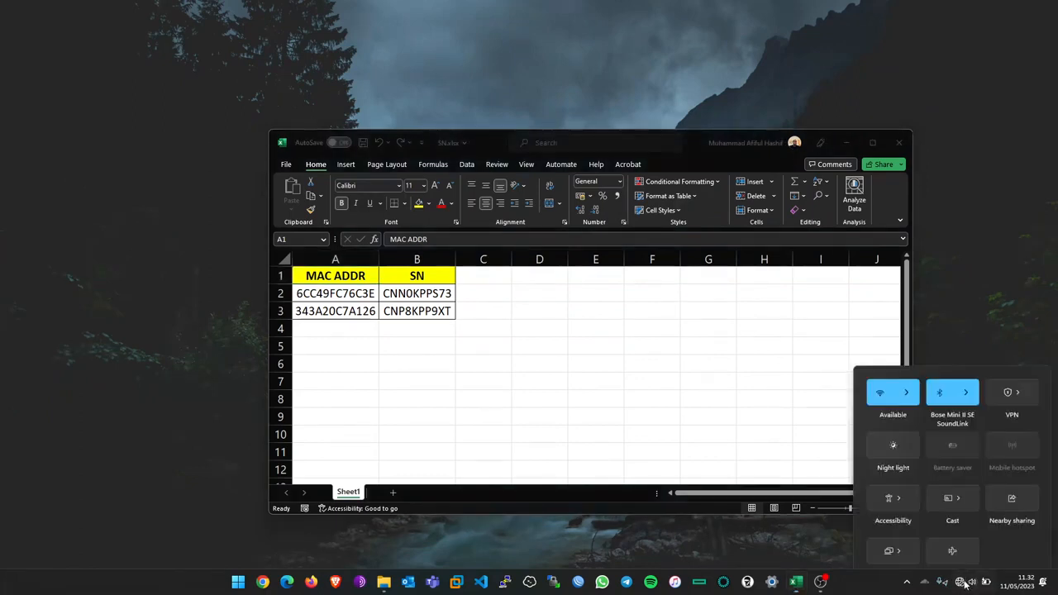
click(914, 276)
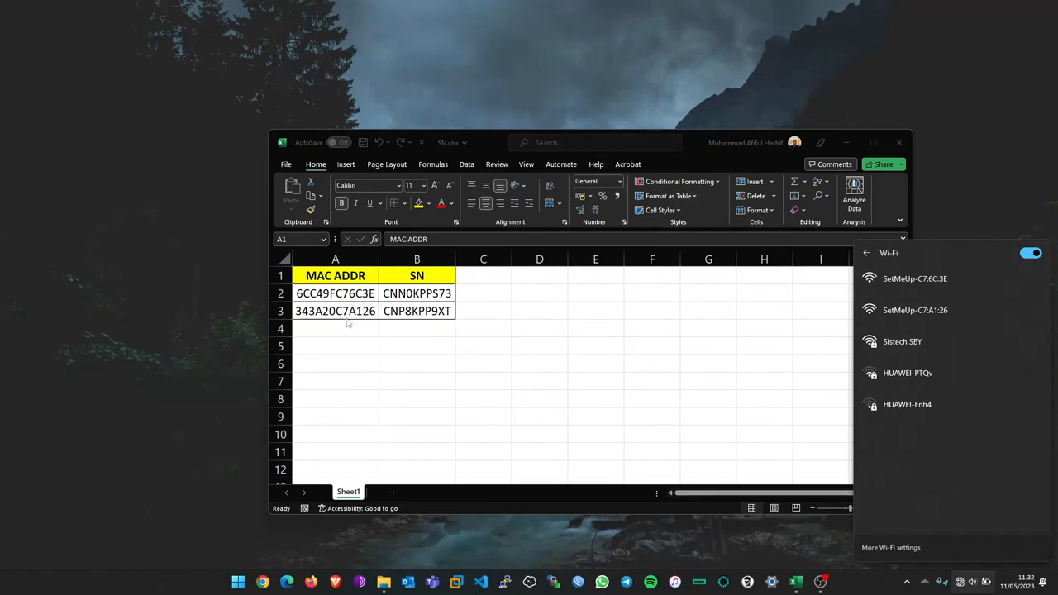
click(431, 296)
click(374, 311)
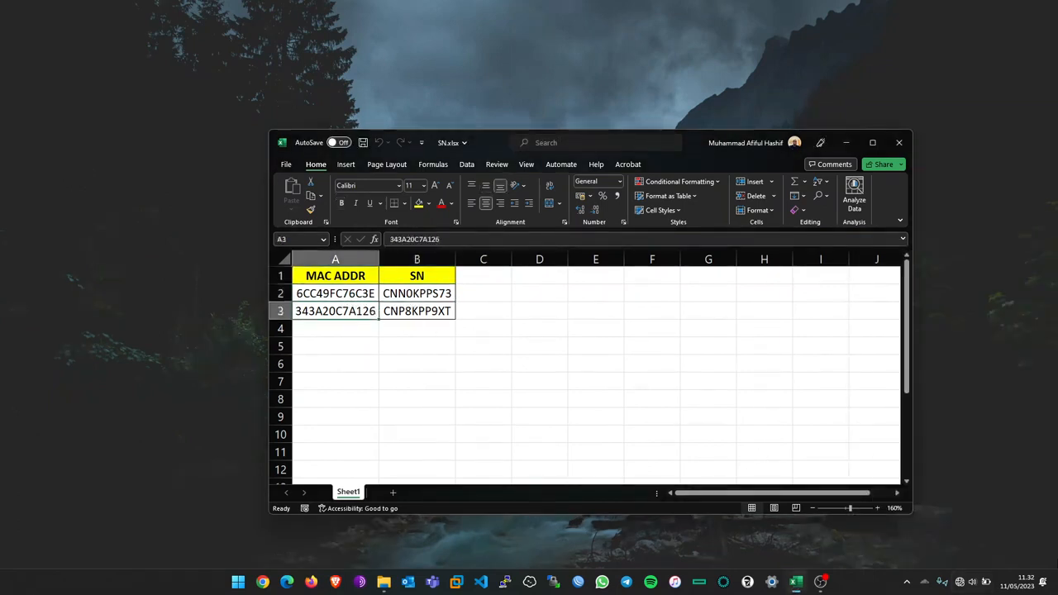
Step: Connect the laptop to the open SetMeUp-C7:6C:3E Wi-Fi network
click(961, 582)
click(915, 266)
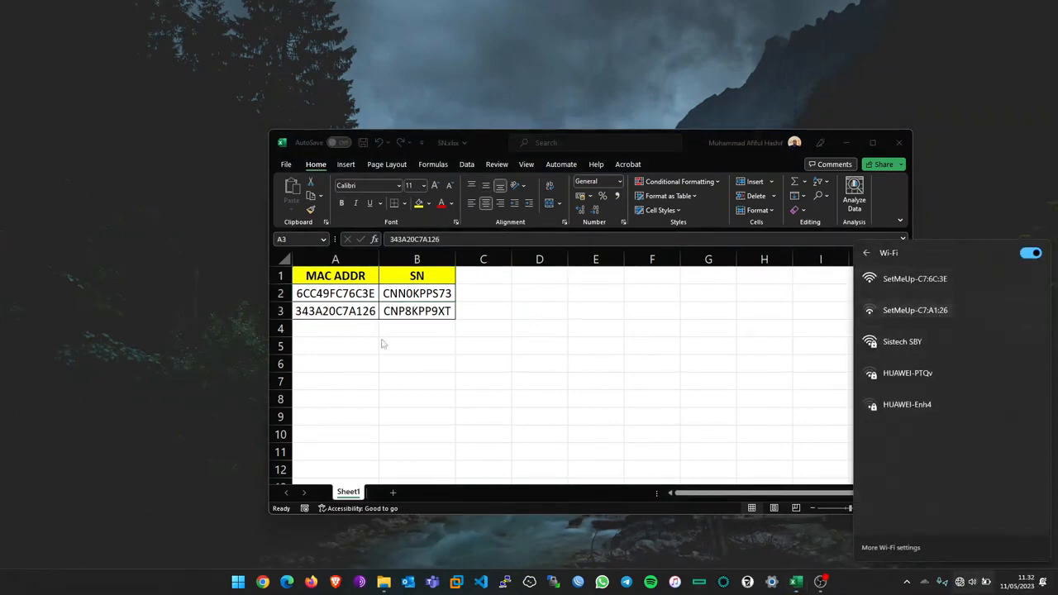
click(914, 282)
click(1011, 357)
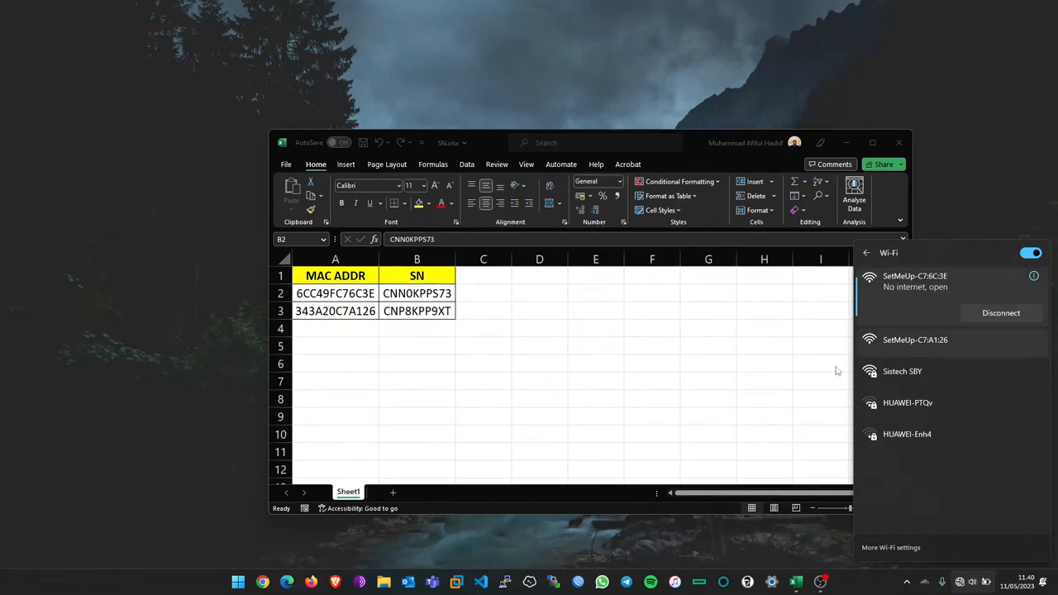
click(285, 583)
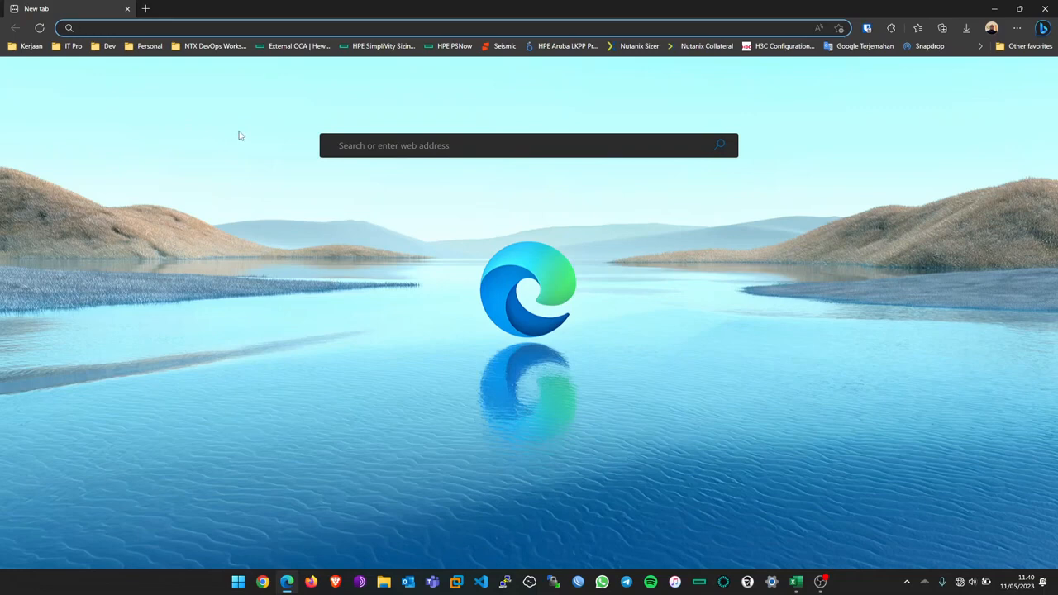
text(setm)
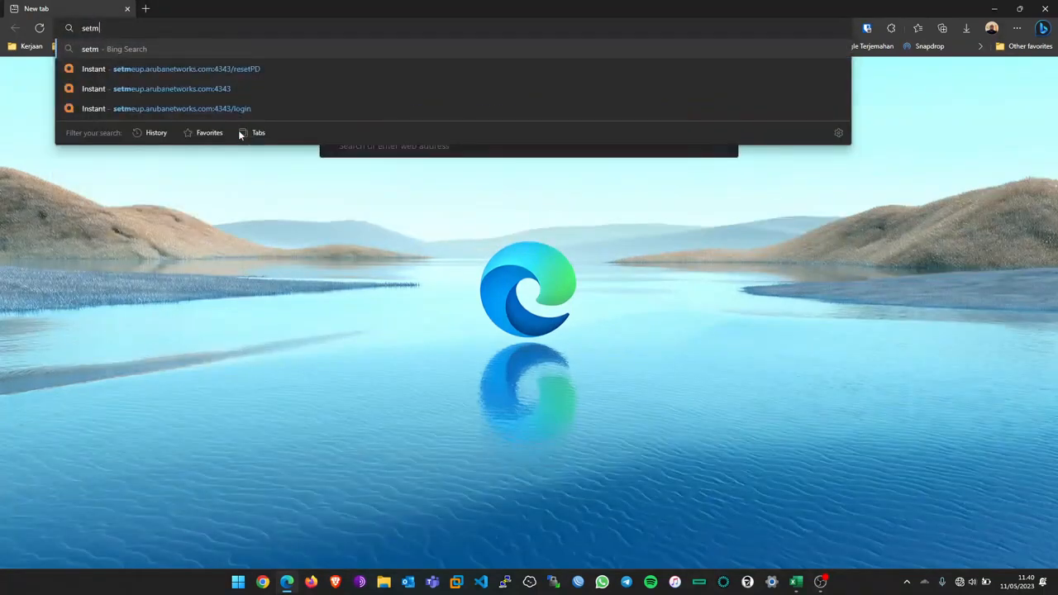
text(eup.a)
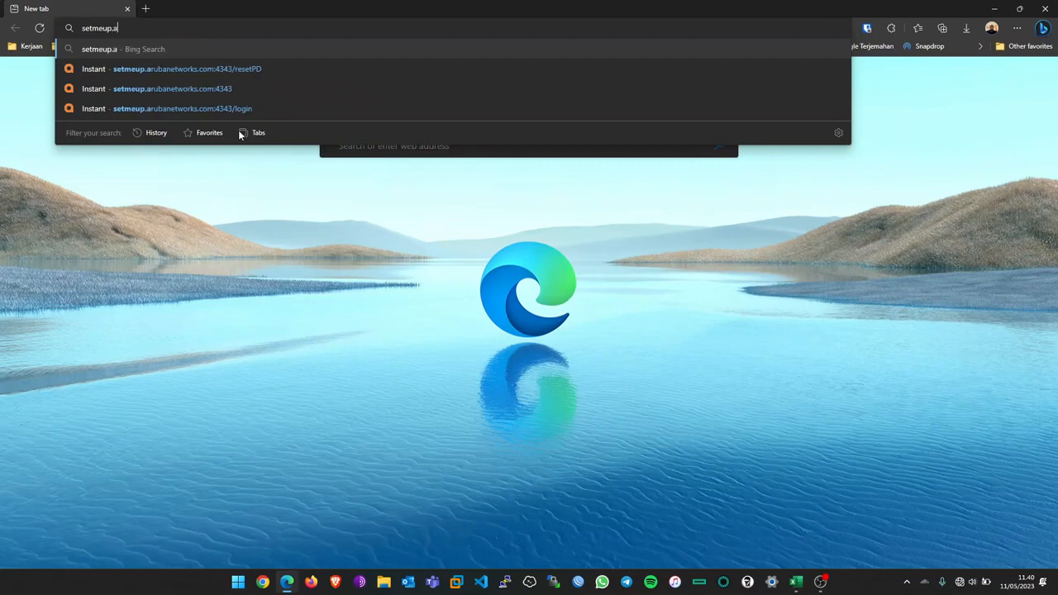
text(rubanetwor)
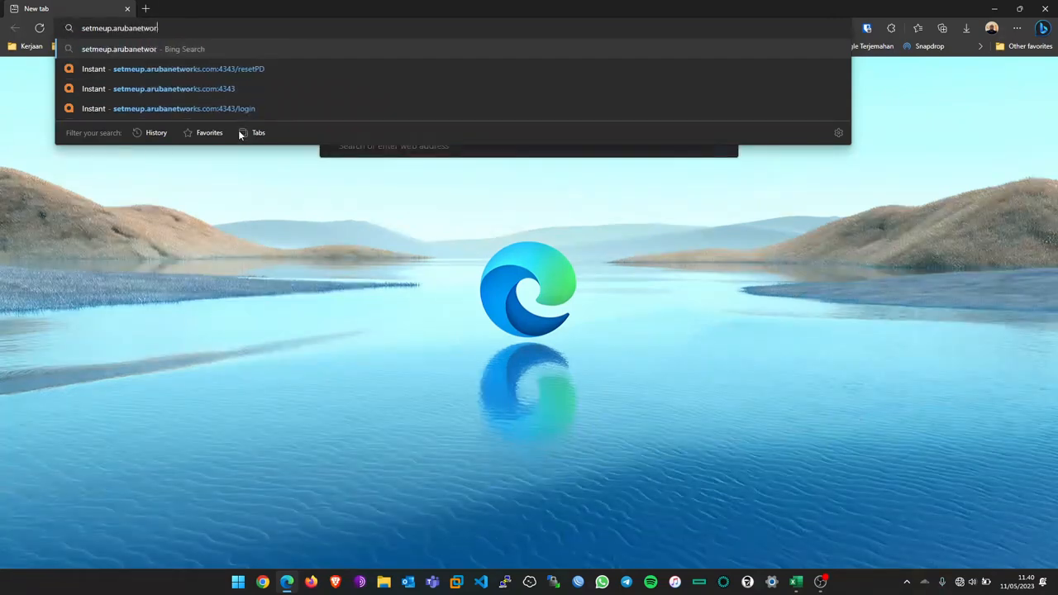
text(ks.com:)
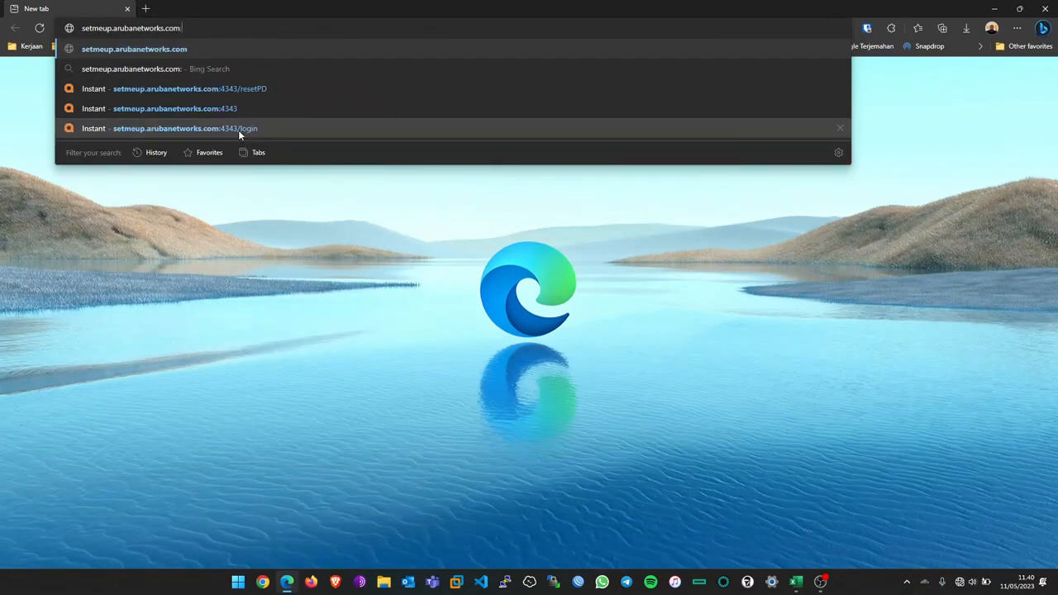
text(4343)
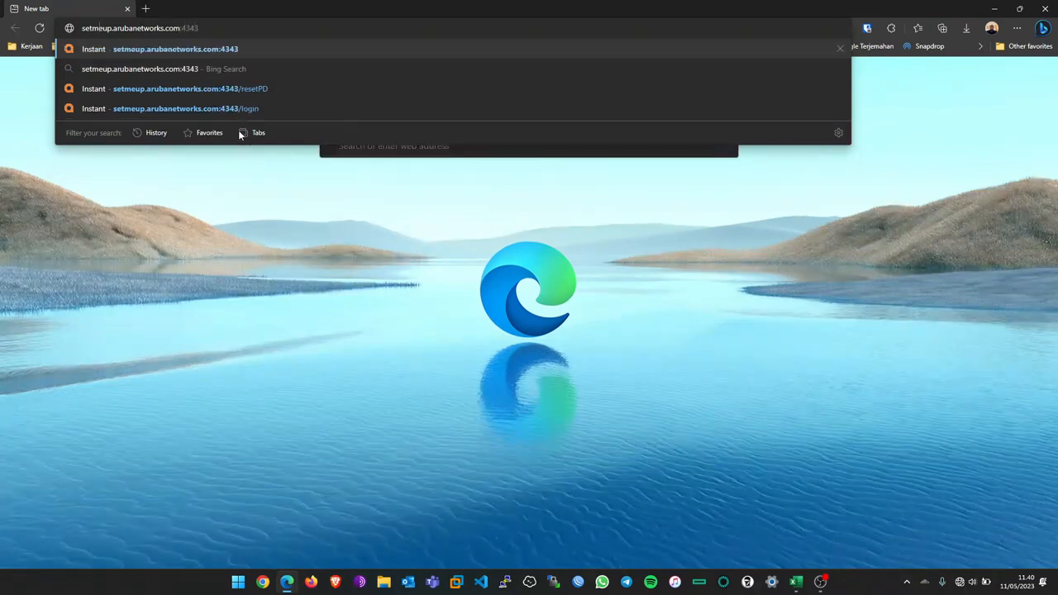
key(Home)
text(https:)
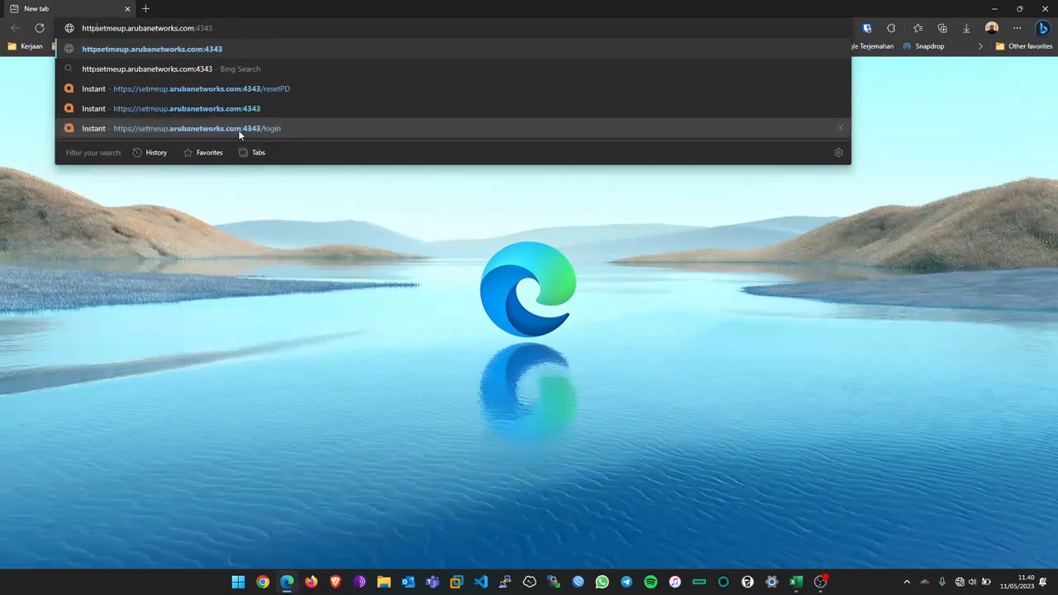
text(//)
key(Return)
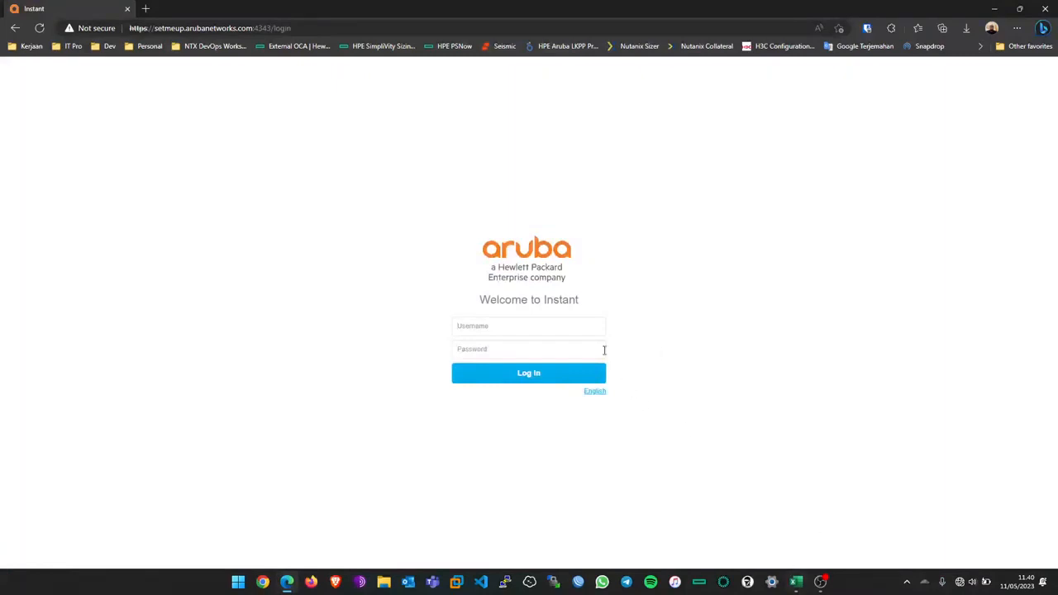
Step: Try logging in as admin with the serial number from cell B2 as the password
click(592, 325)
text(admin)
click(795, 582)
mouse_move(429, 296)
mouse_down()
mouse_move(429, 307)
mouse_move(430, 295)
mouse_up()
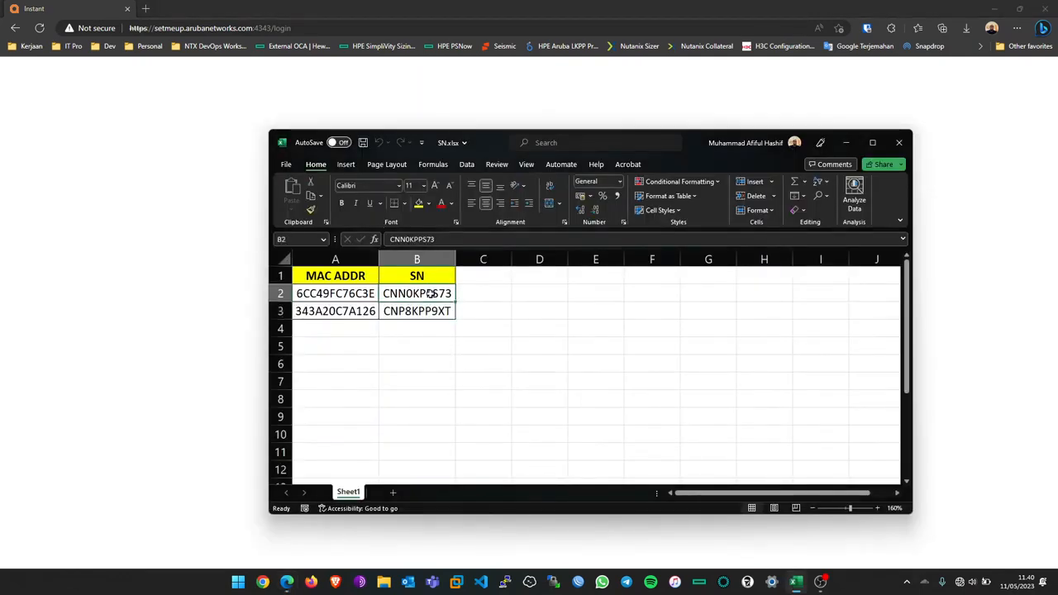
click(961, 583)
click(910, 271)
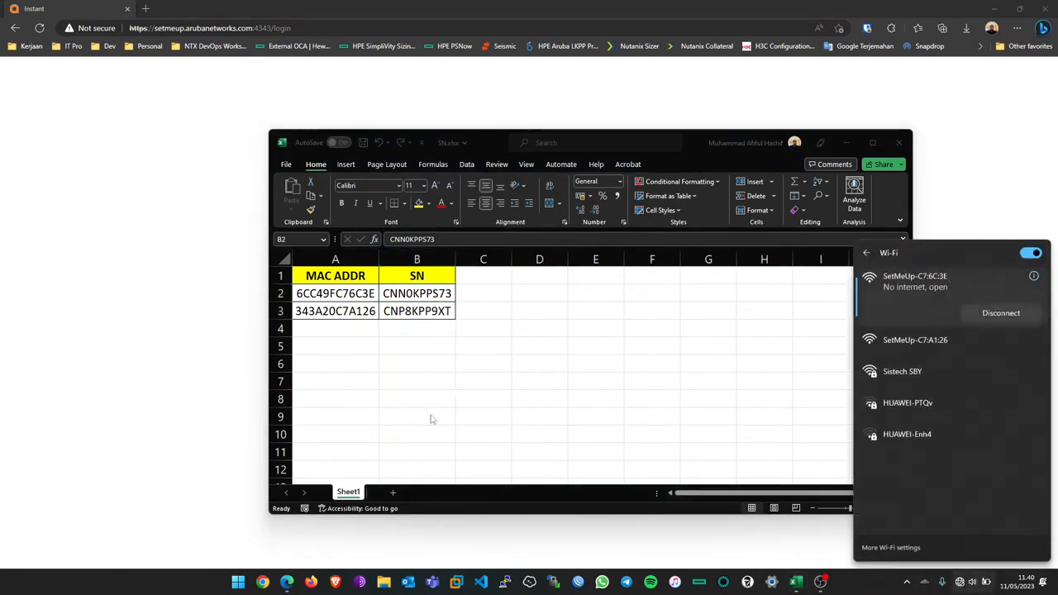
click(376, 298)
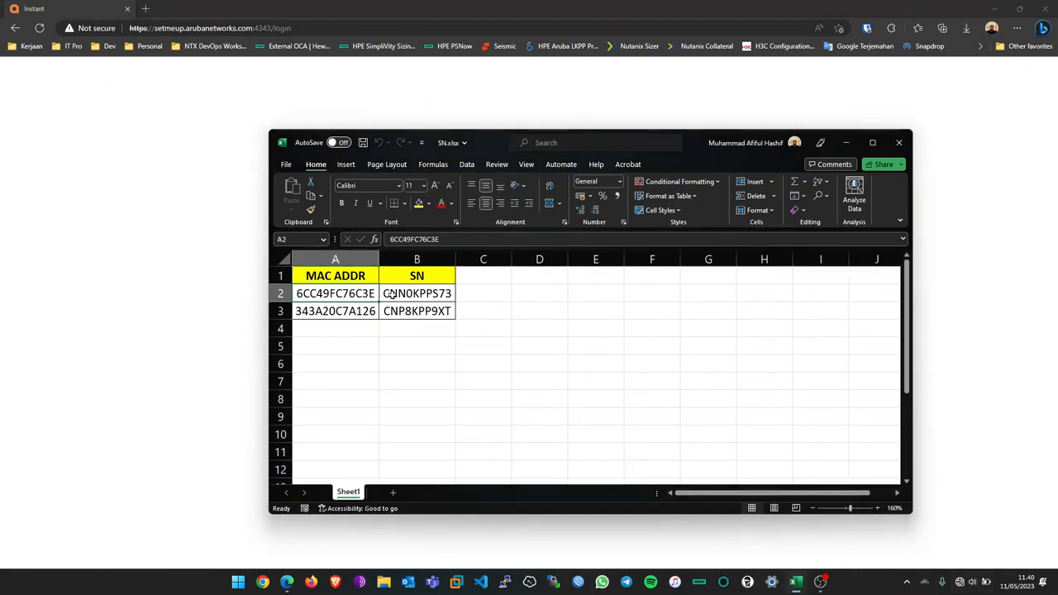
click(435, 296)
key(ctrl+c)
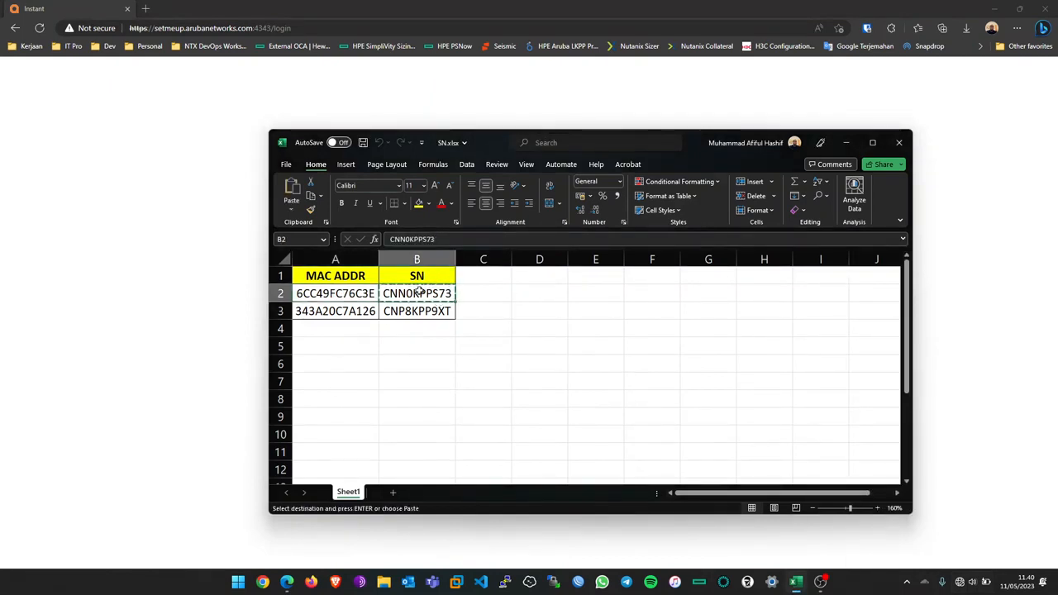
click(199, 306)
key(ctrl+v)
click(516, 374)
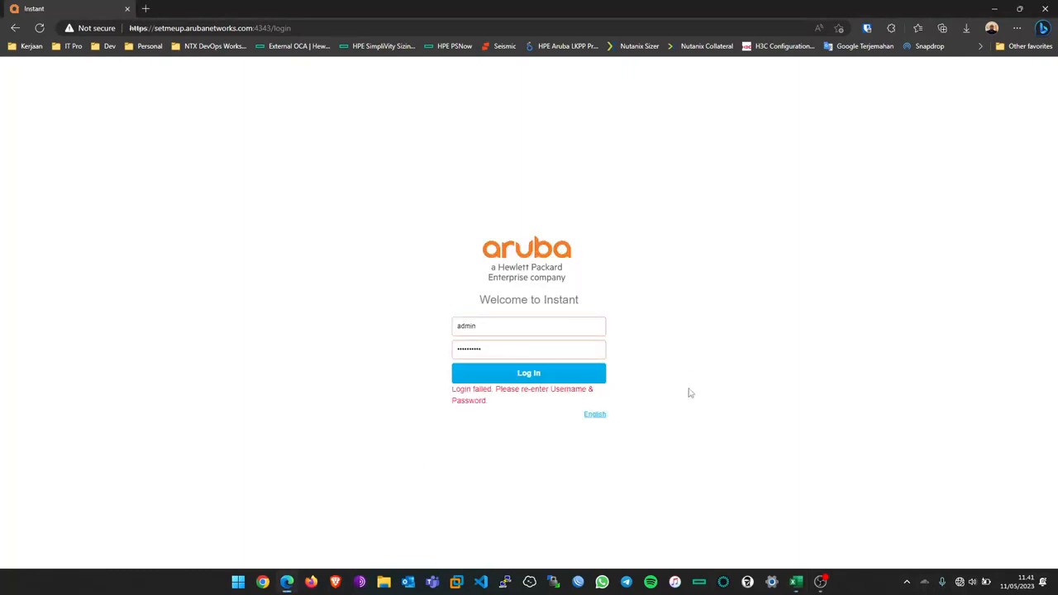
Step: Retry the login using the second serial number from cell B3 as the password
click(797, 582)
click(426, 309)
key(ctrl+c)
click(179, 342)
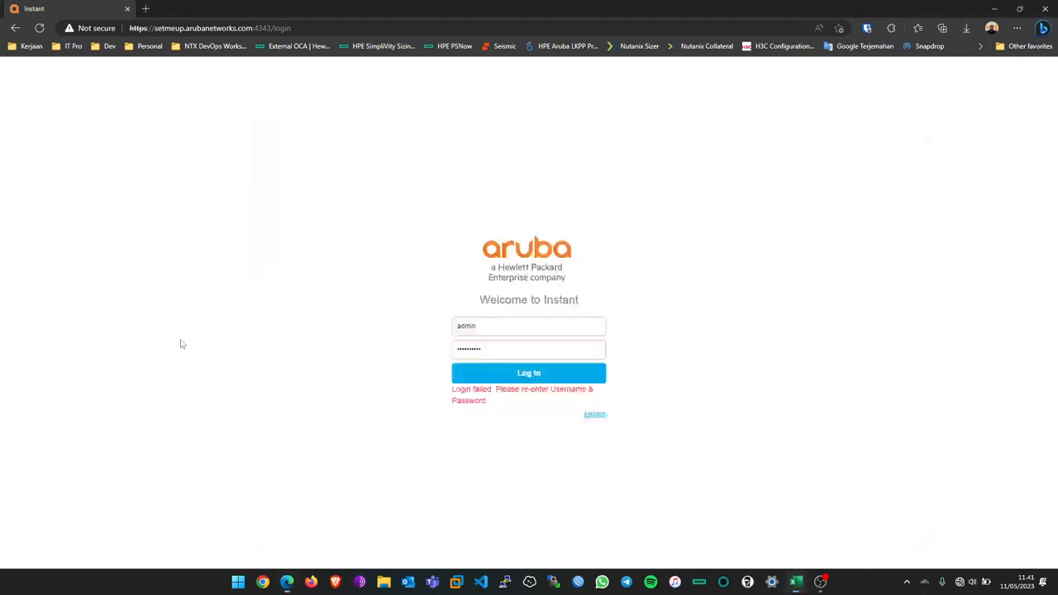
click(478, 348)
key(ctrl+a)
key(ctrl+v)
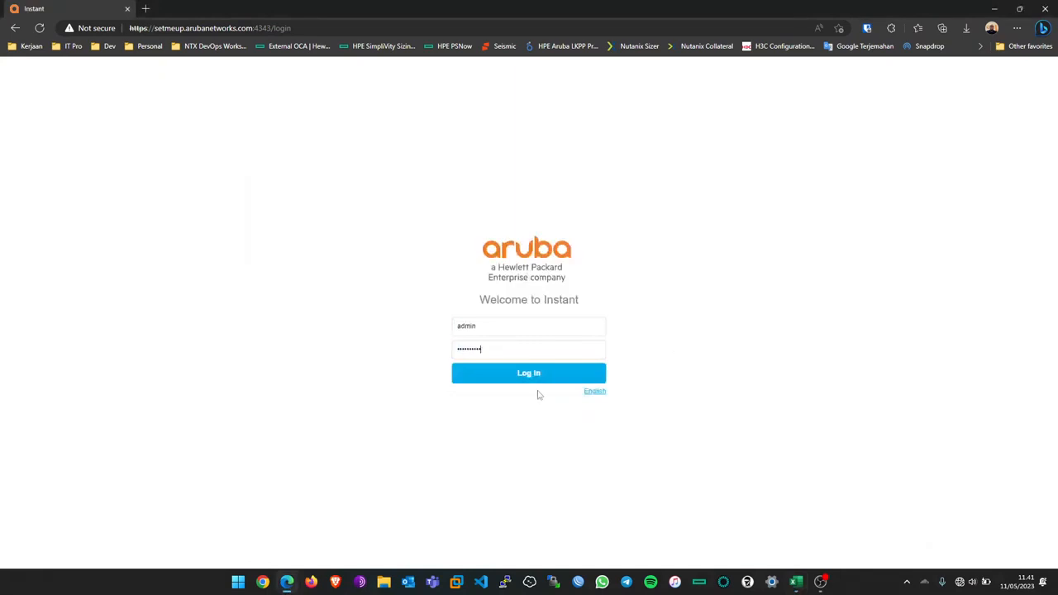
click(529, 374)
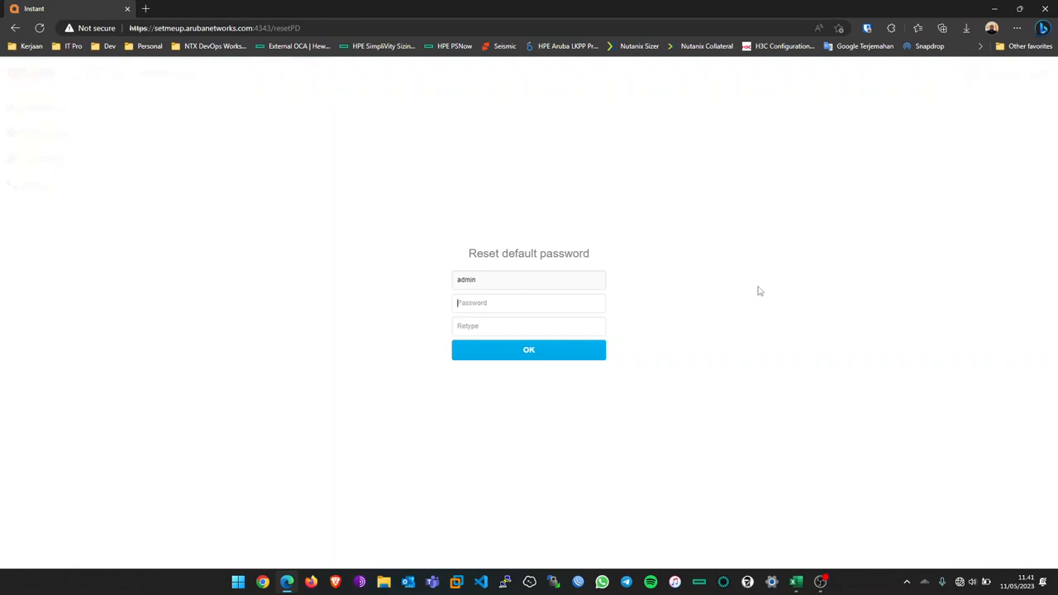
Step: Save a new admin password, then log in again as admin with it
text(••)
click(534, 362)
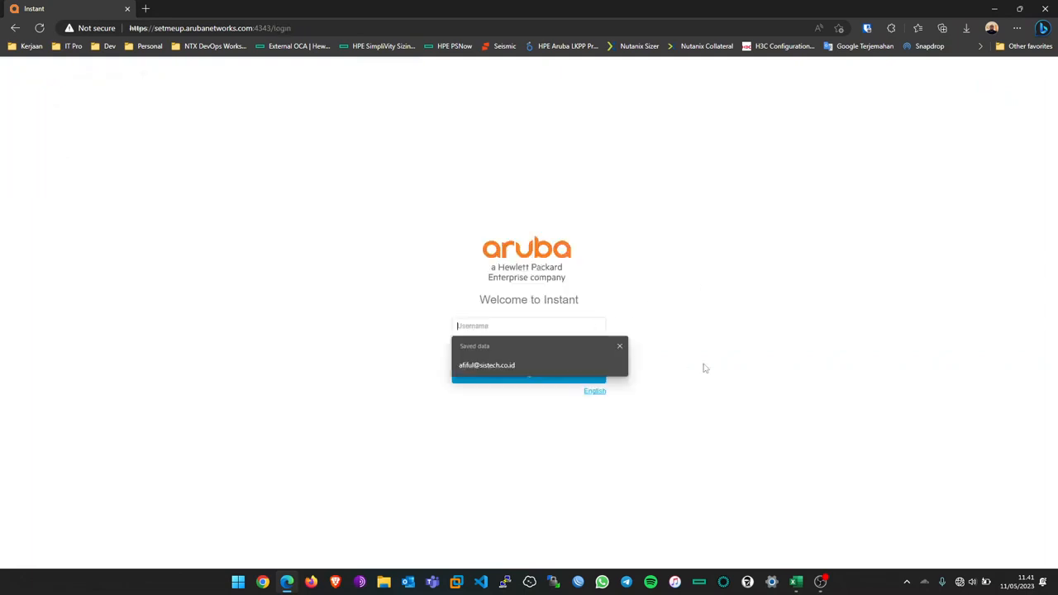
click(534, 326)
text(admin)
key(Tab)
text(a)
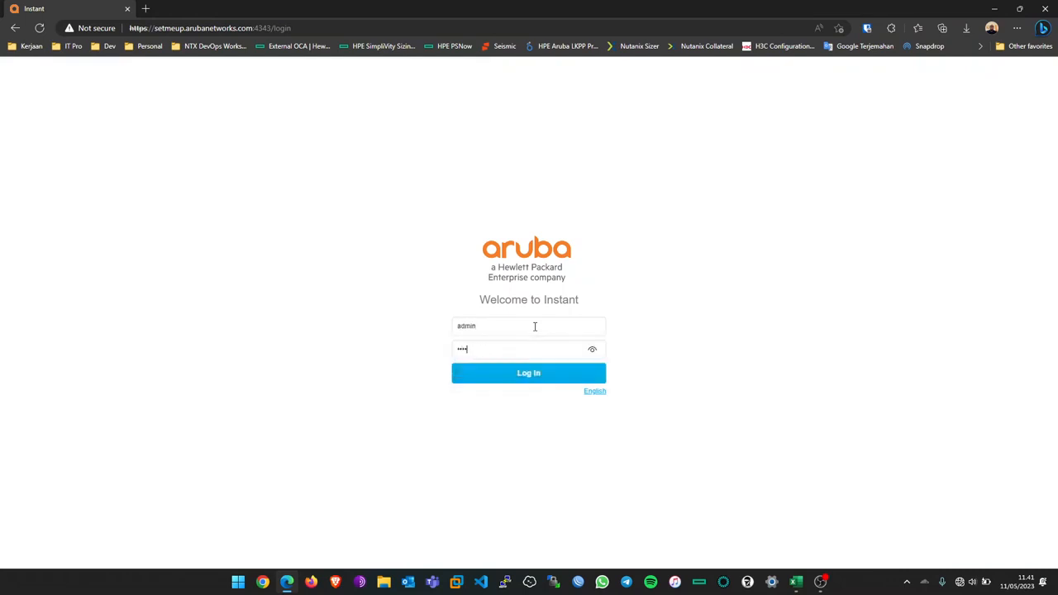
key(Return)
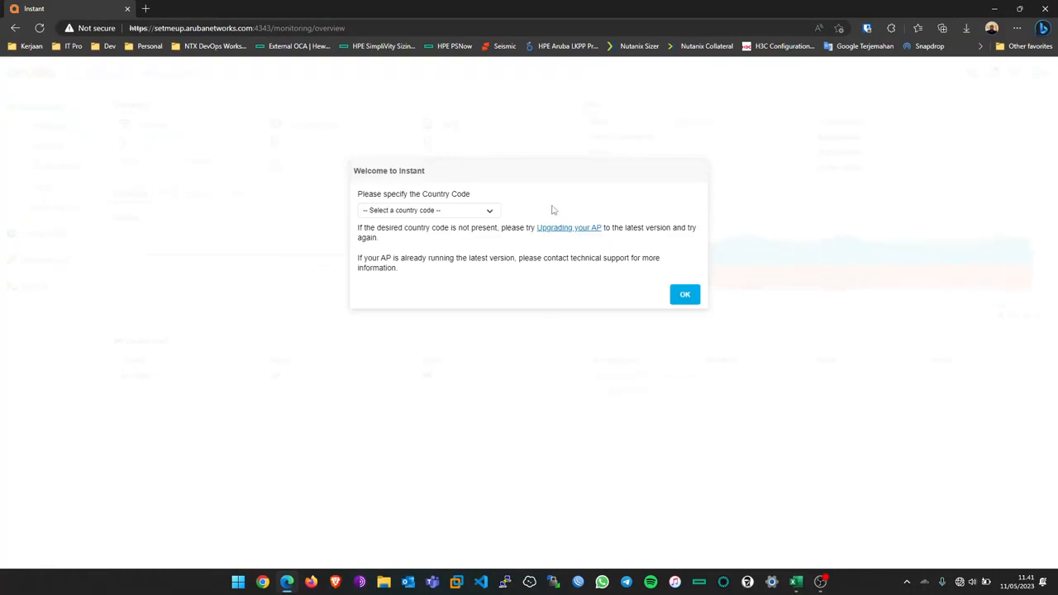
Step: Pick 'ID - Indonesia' from the Country Code list and confirm it
click(469, 214)
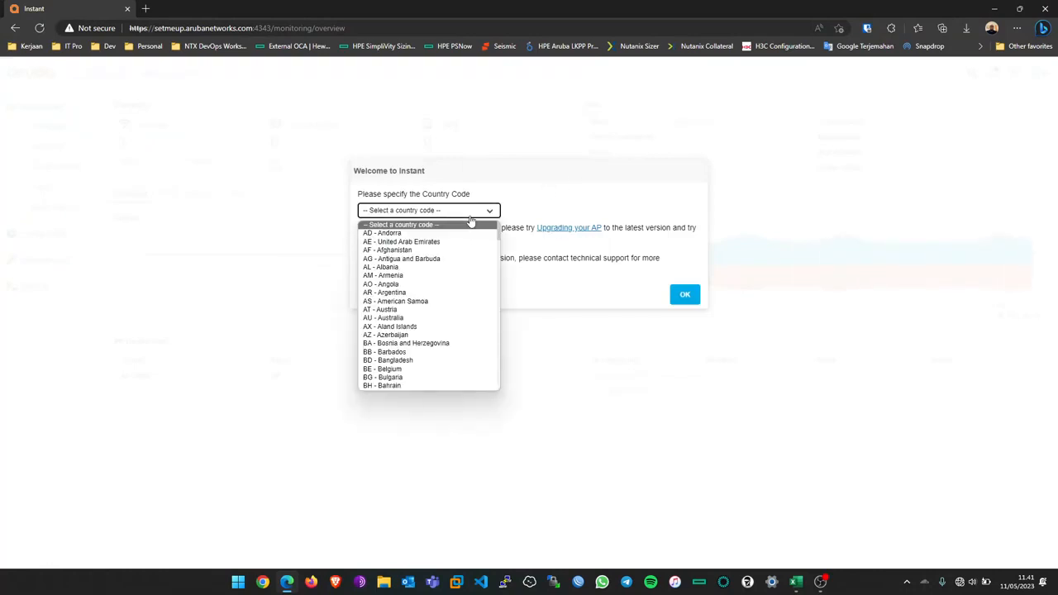
click(563, 187)
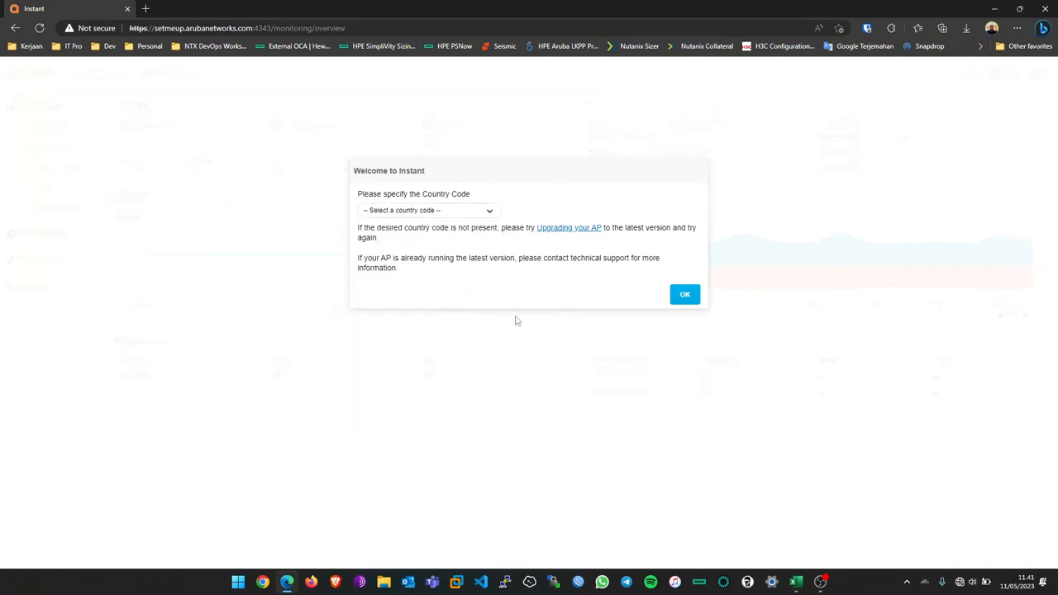
click(397, 212)
scroll(430, 285, down, 5)
scroll(430, 291, down, 10)
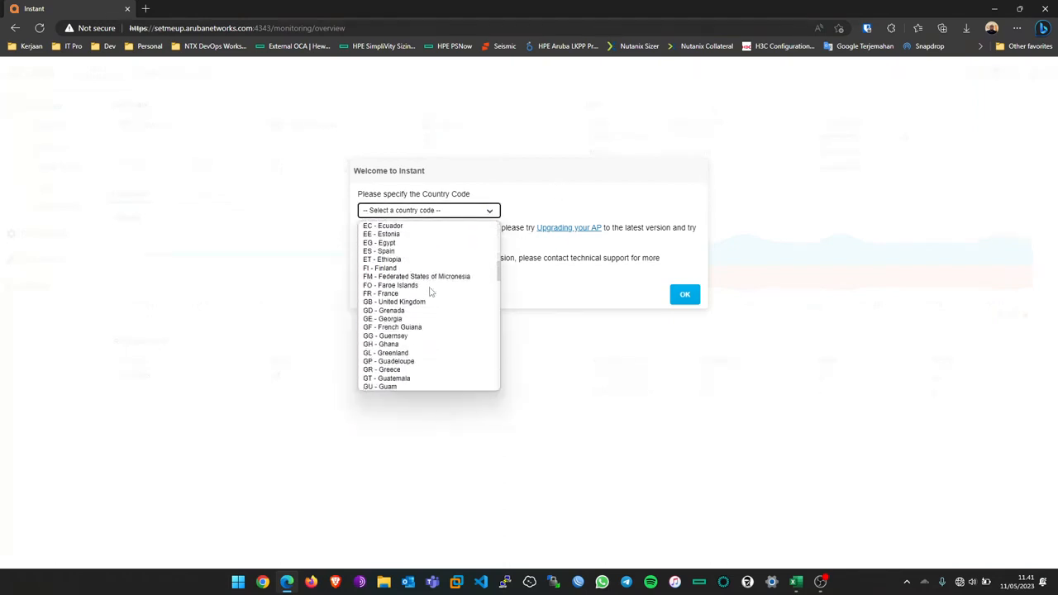
scroll(429, 297, down, 6)
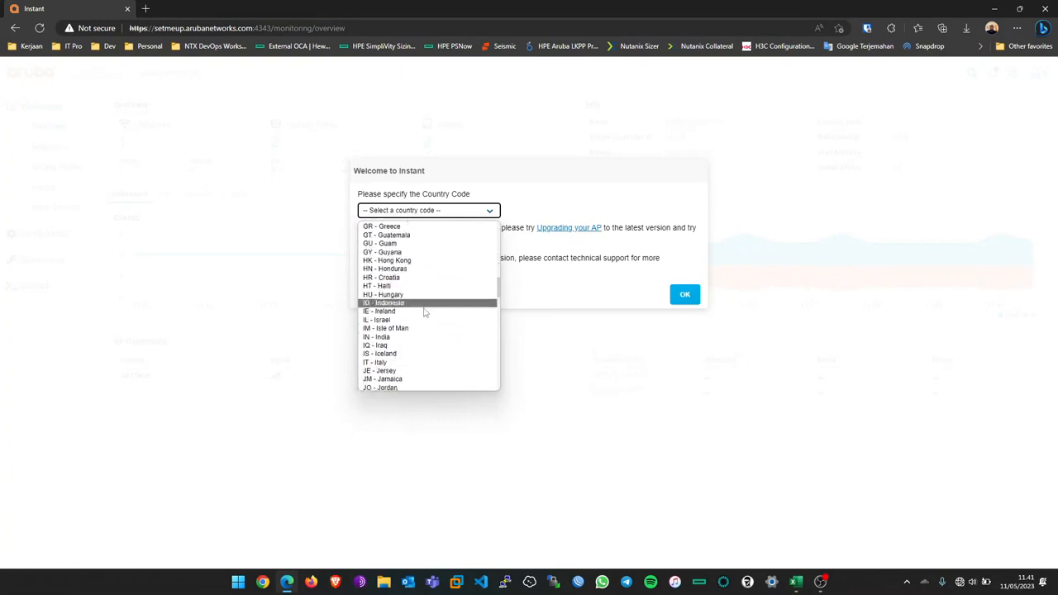
click(403, 305)
click(680, 302)
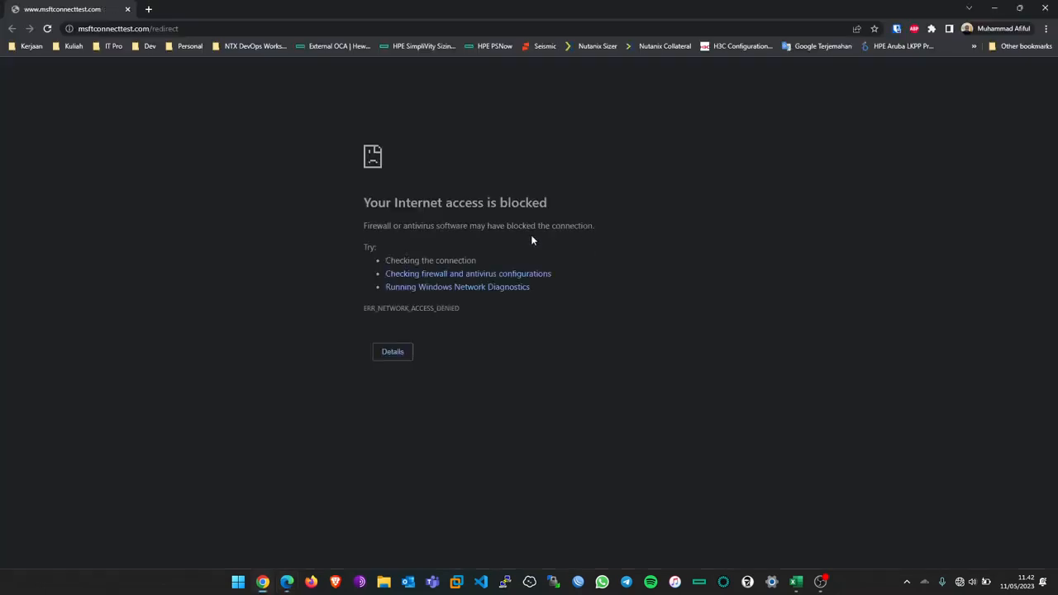
Step: Close the blocked-internet Chrome window and dismiss the Enable Cloud Management offer
click(1046, 8)
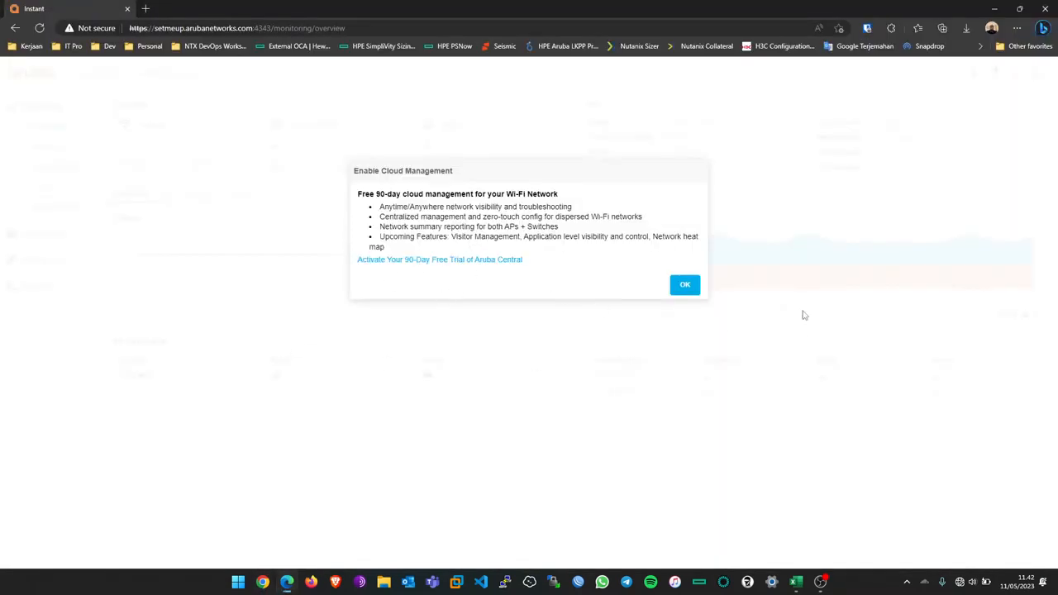
click(685, 284)
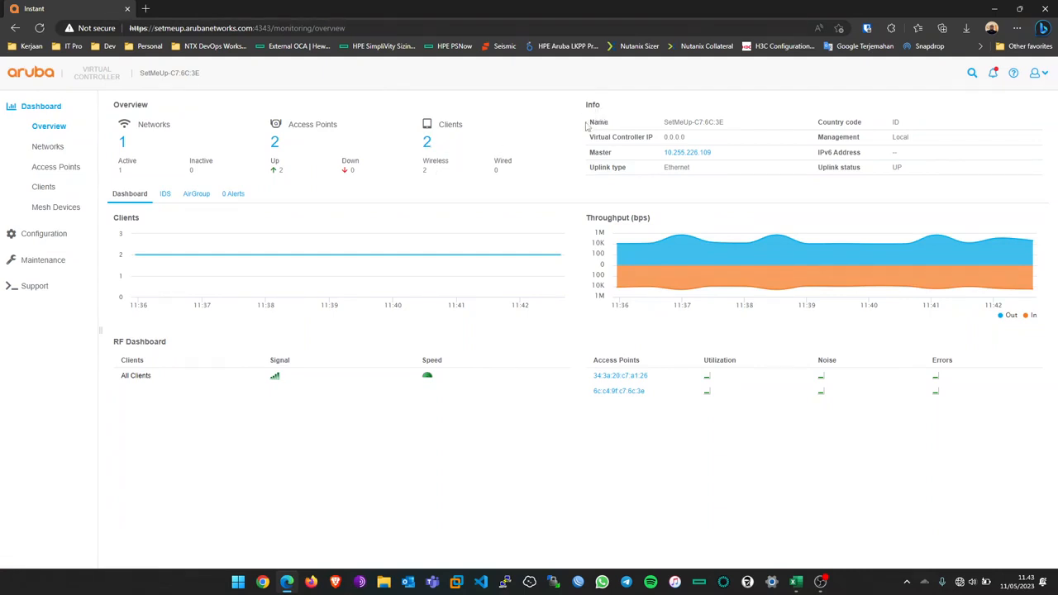
Step: Highlight the controller name and the virtual controller IP 0.0.0.0 in the Info panel
drag(593, 124, 739, 124)
click(738, 124)
drag(590, 137, 698, 142)
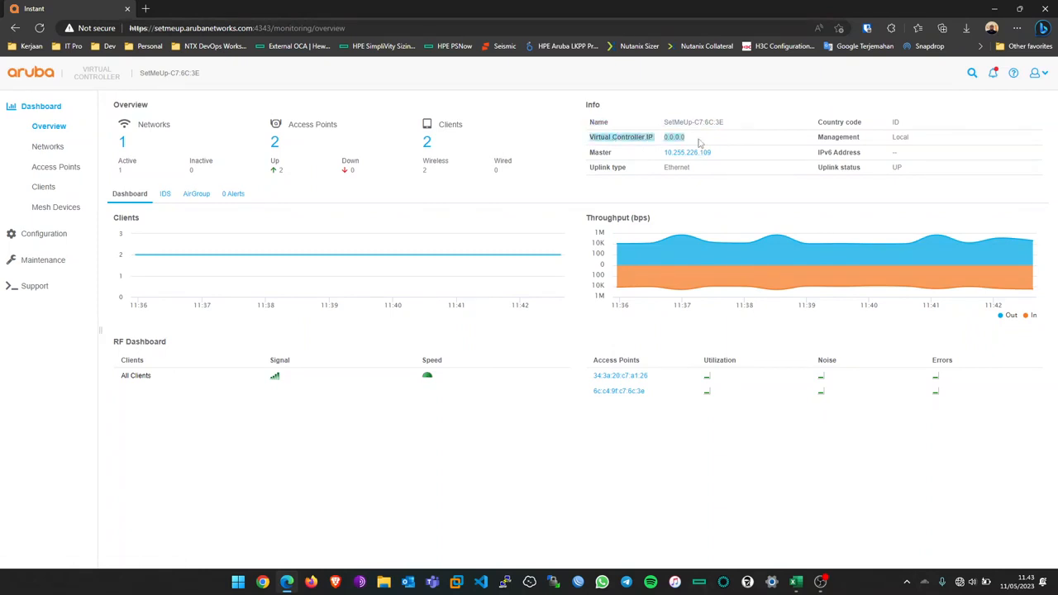
click(704, 140)
double_click(675, 137)
click(692, 139)
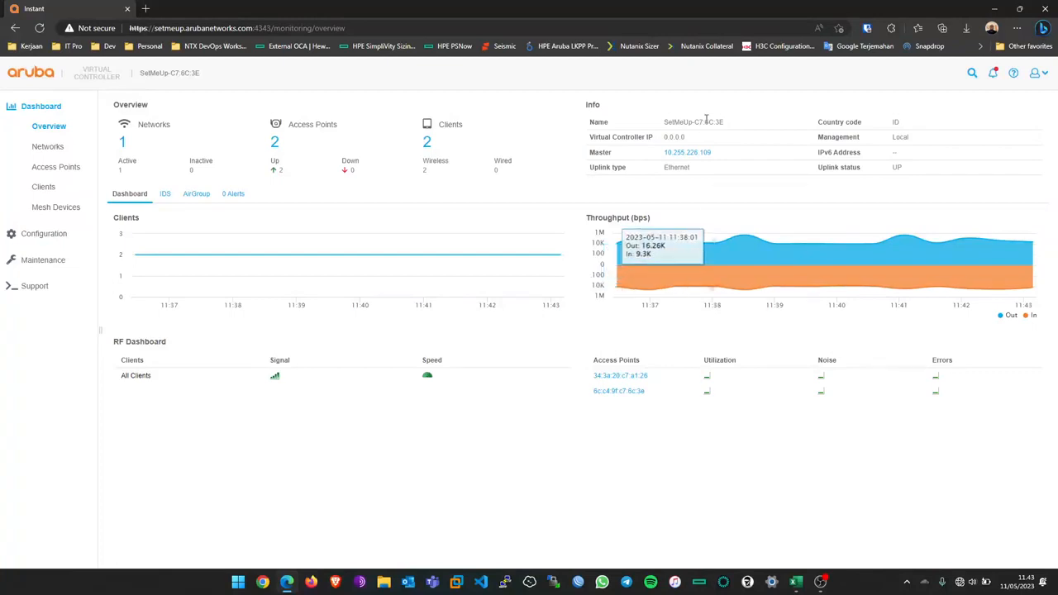
double_click(681, 141)
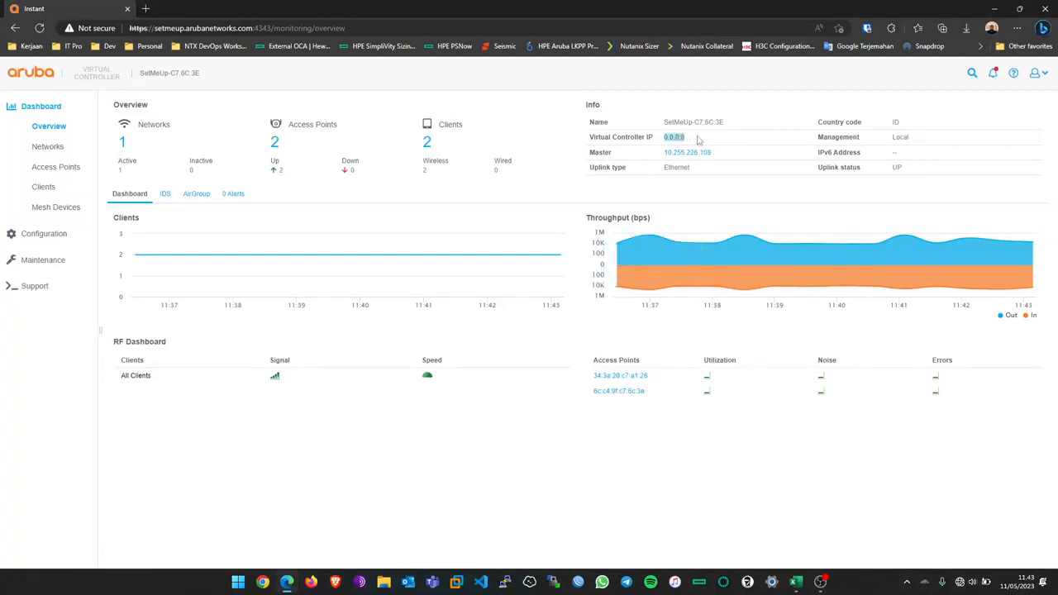
click(695, 141)
double_click(694, 140)
click(718, 199)
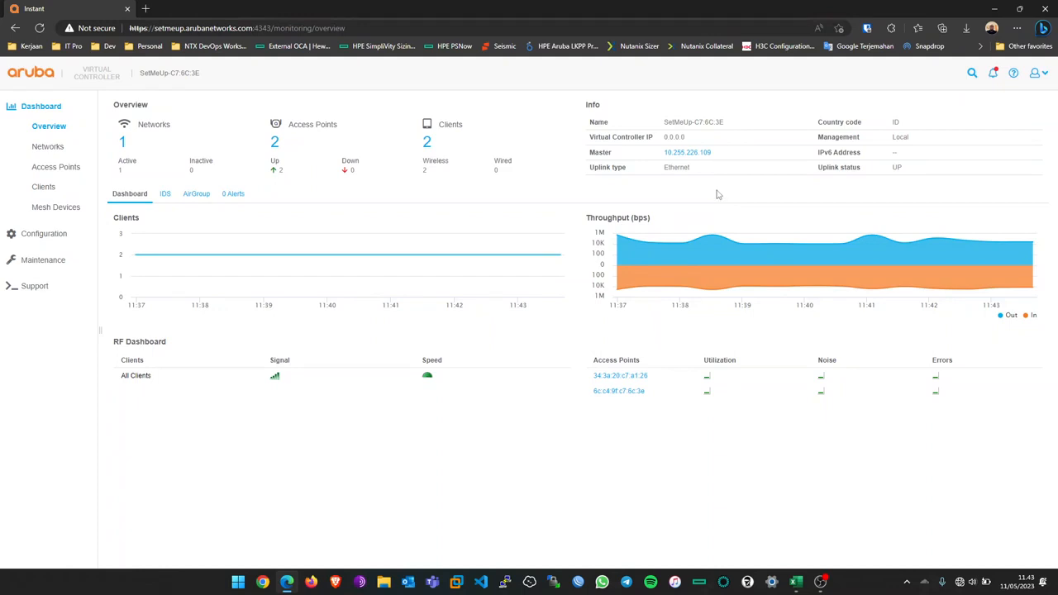
double_click(682, 138)
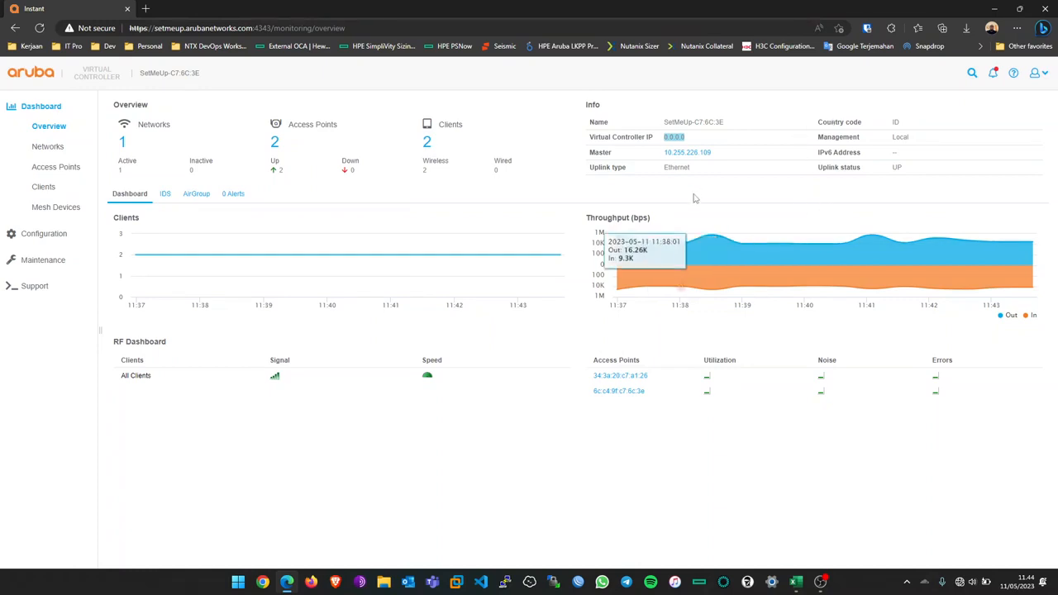
click(719, 157)
Step: Highlight master IP 10.255.226.109, Ethernet uplink, Local management and uplink status UP
drag(718, 157, 657, 157)
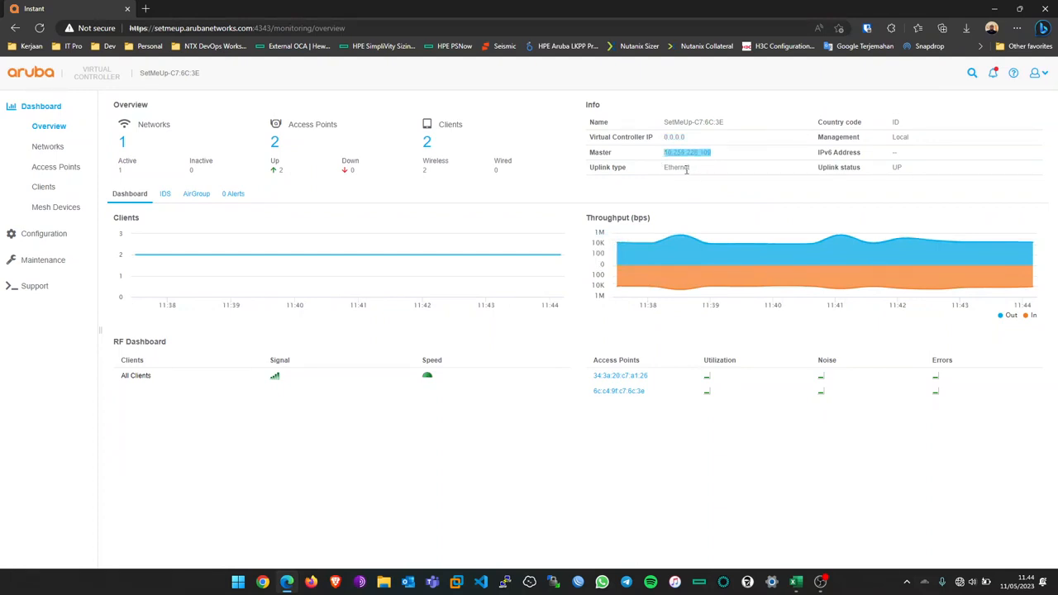
double_click(683, 169)
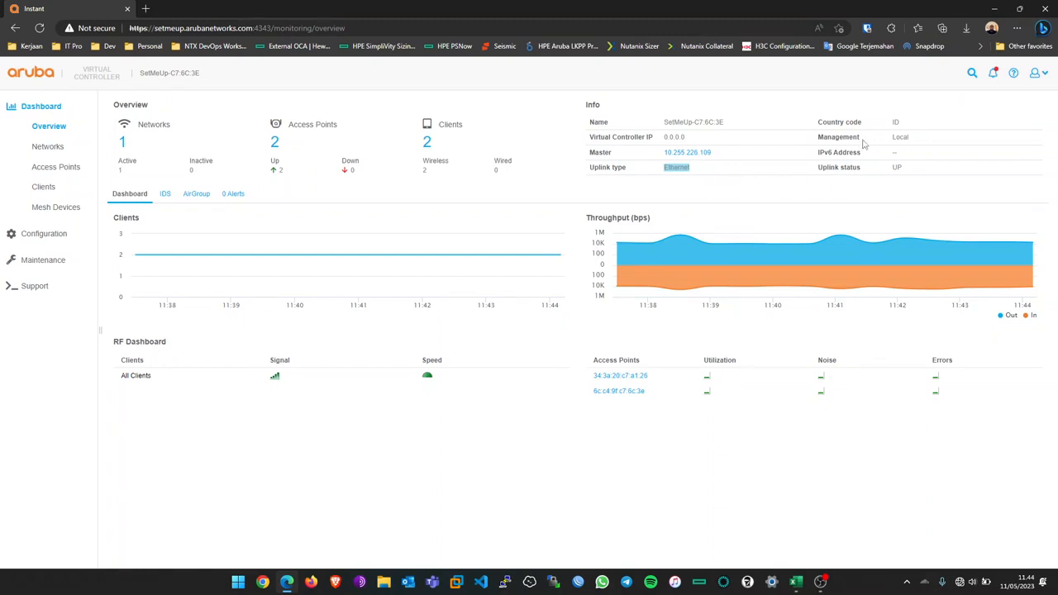
click(894, 124)
double_click(899, 137)
double_click(895, 152)
click(905, 174)
double_click(896, 168)
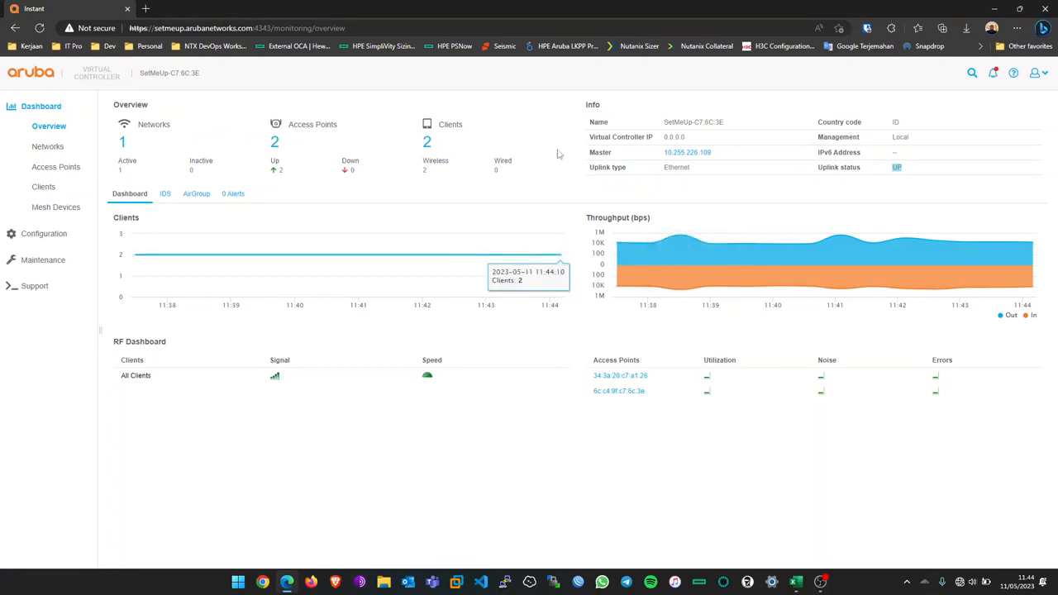
click(52, 152)
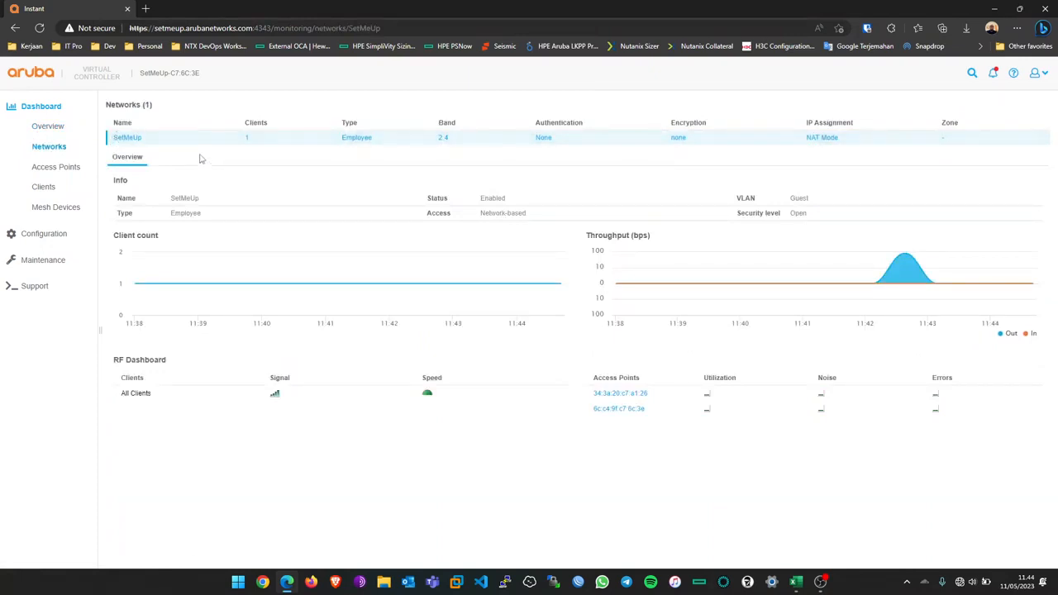
Step: Open the Access Points list showing the 505 APs at 10.255.226.109 and 10.255.226.112
click(76, 170)
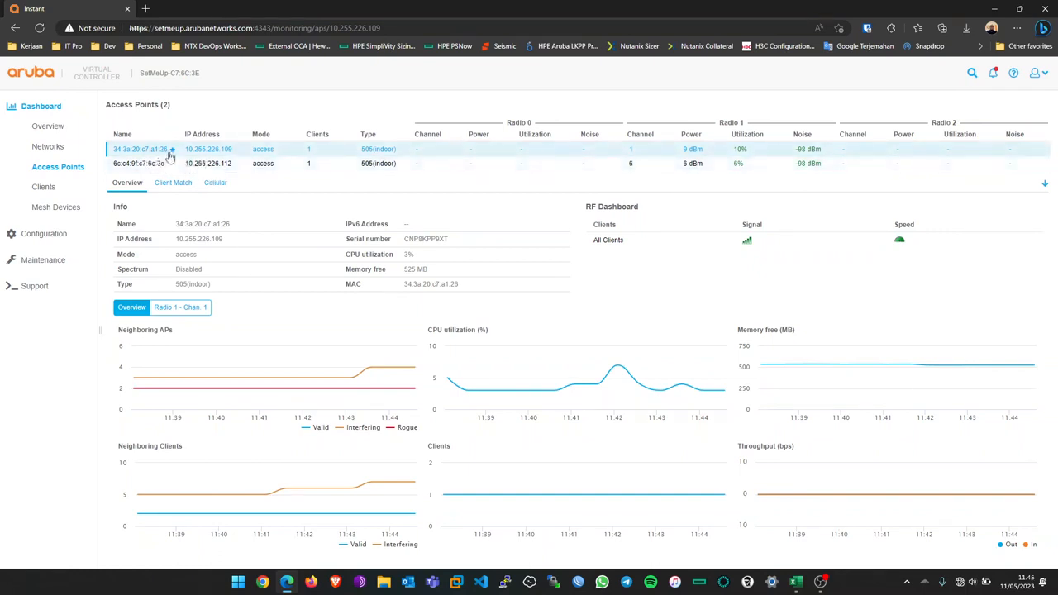
click(796, 582)
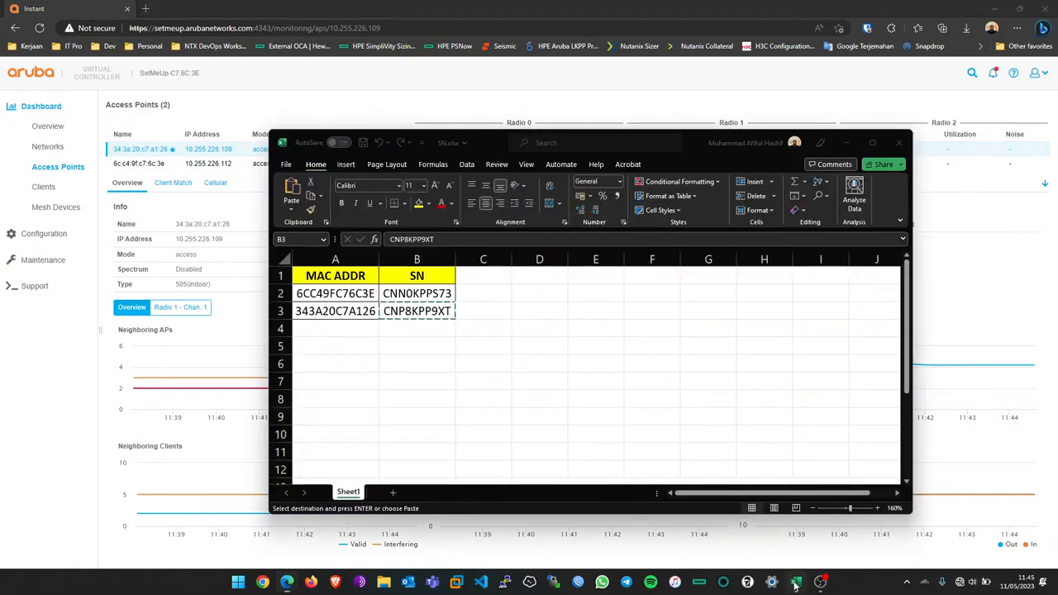
key(ctrl+c)
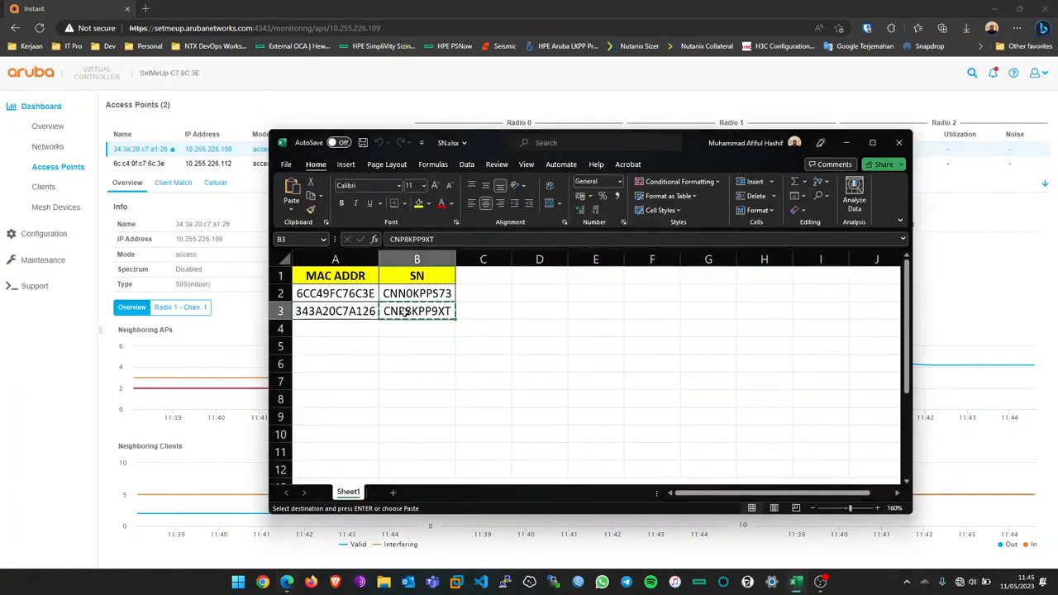
click(363, 315)
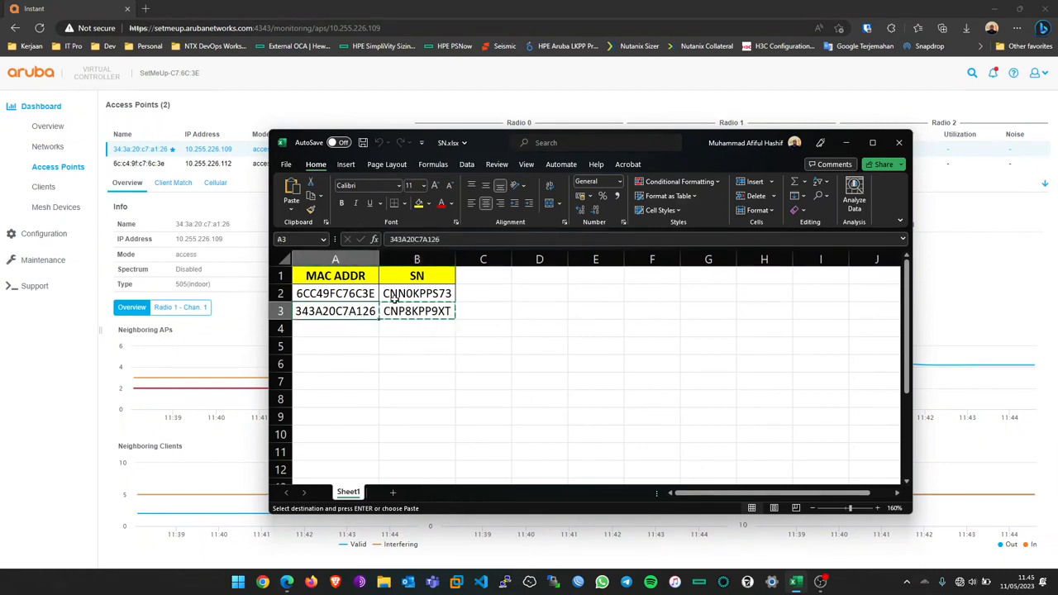
click(396, 299)
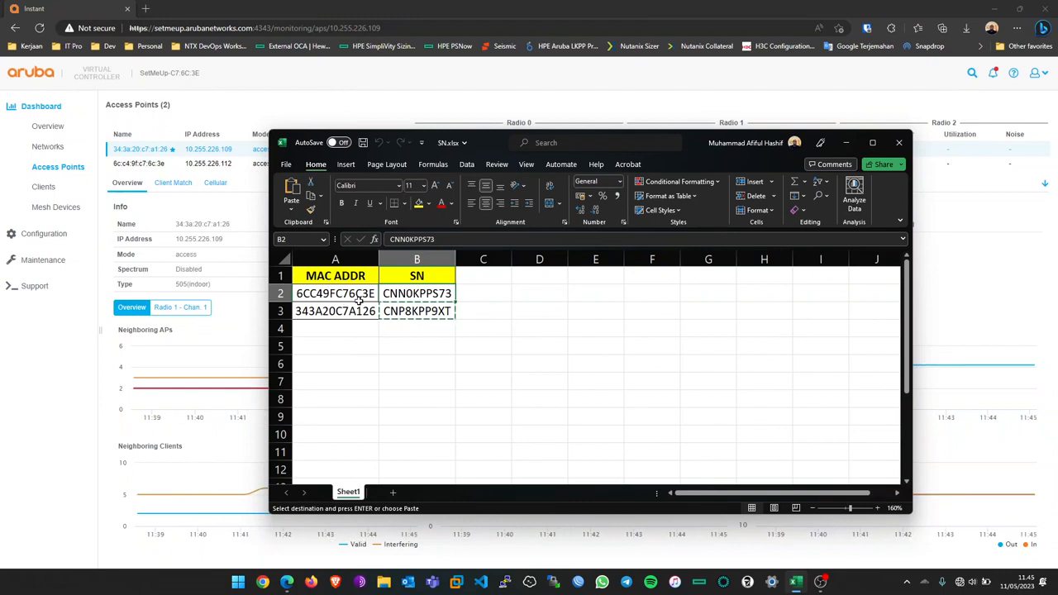
click(368, 107)
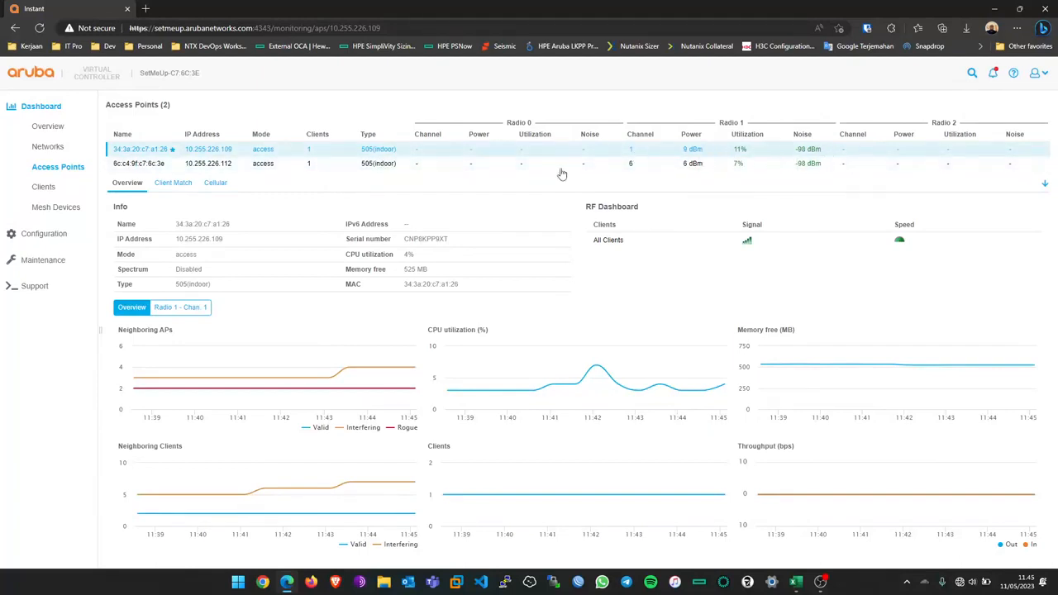
Step: Browse the Clients, Mesh Devices and Access Points views, then open SetMeUp and expand Configuration
click(45, 187)
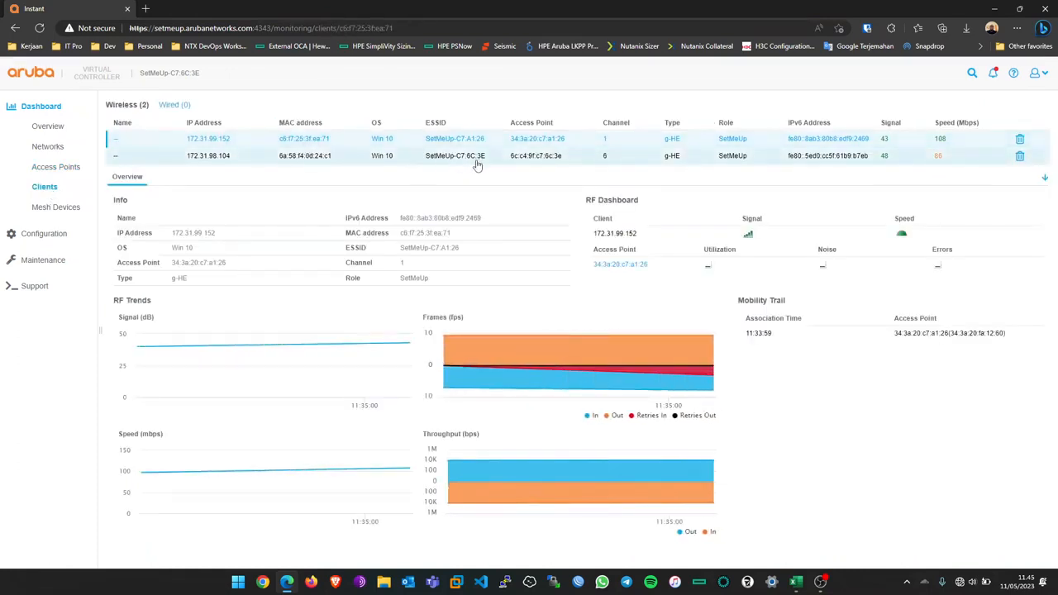
click(64, 209)
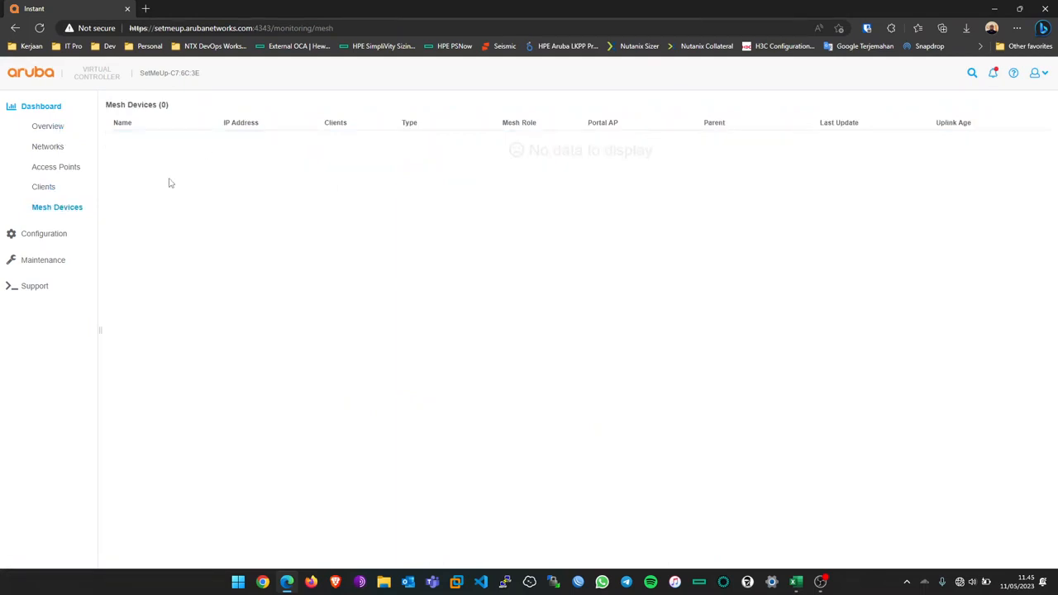
click(48, 169)
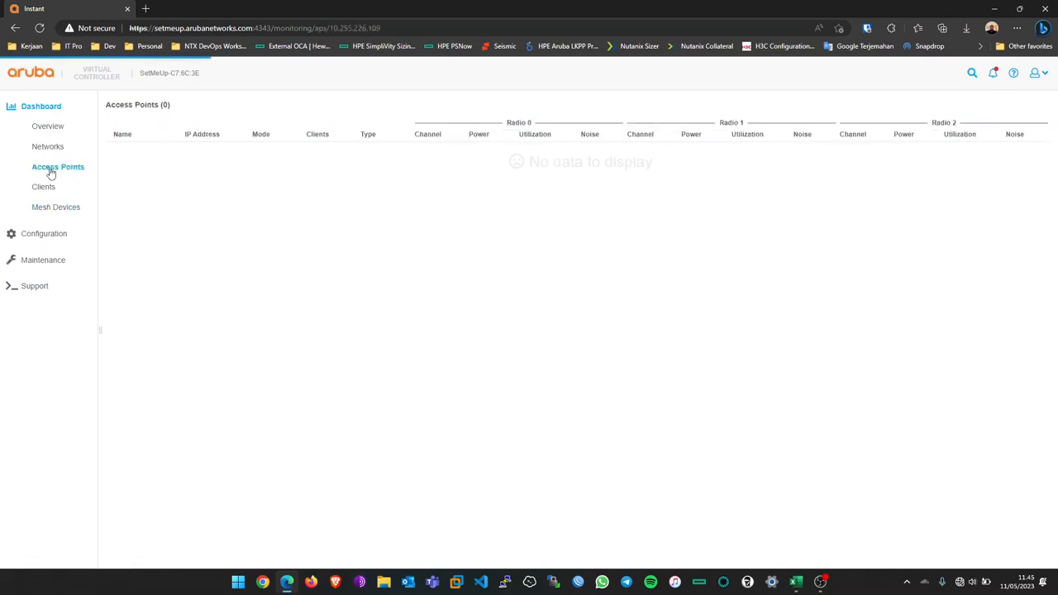
click(45, 188)
click(53, 147)
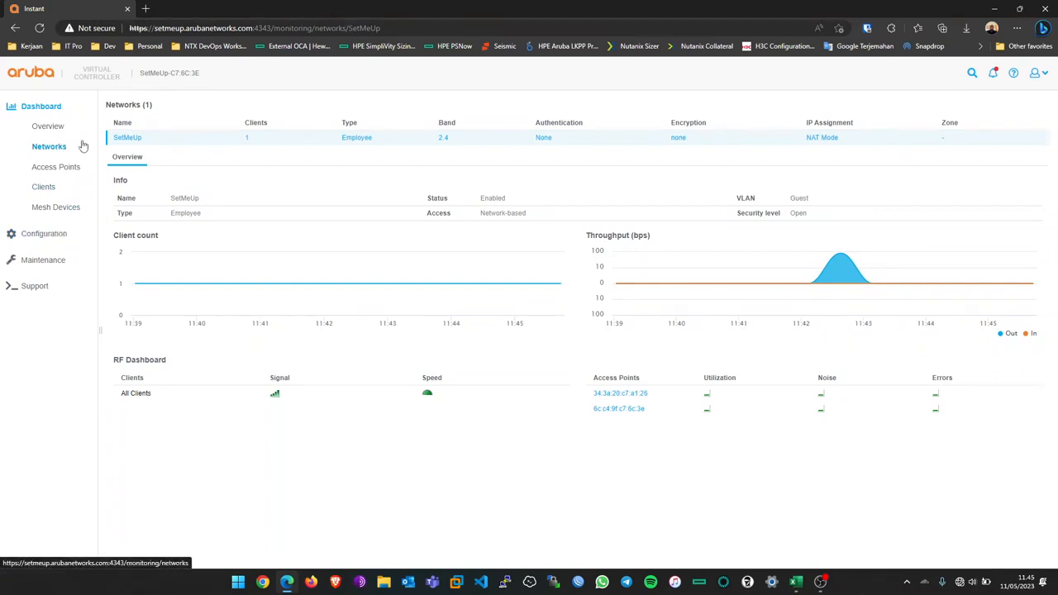
click(38, 238)
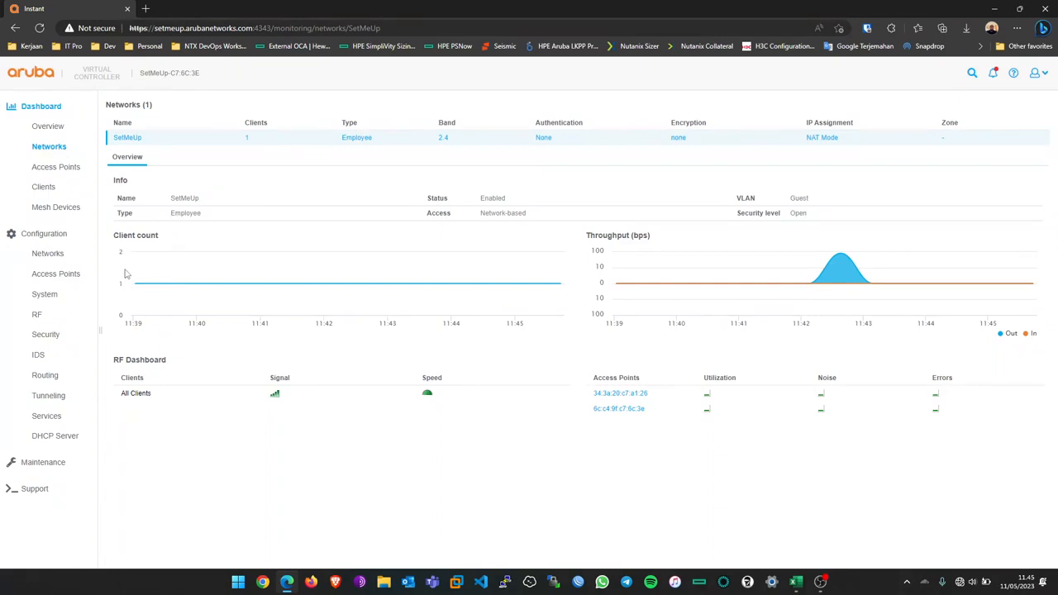
Step: On the RF page, keep Max transmit power at Max and enable Customize valid channels
click(37, 316)
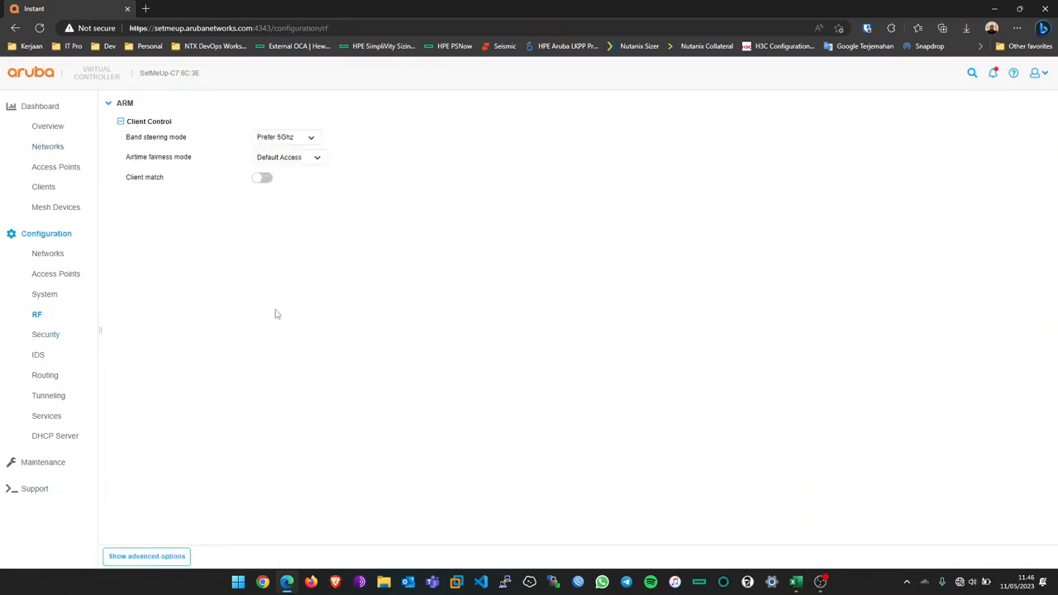
click(159, 555)
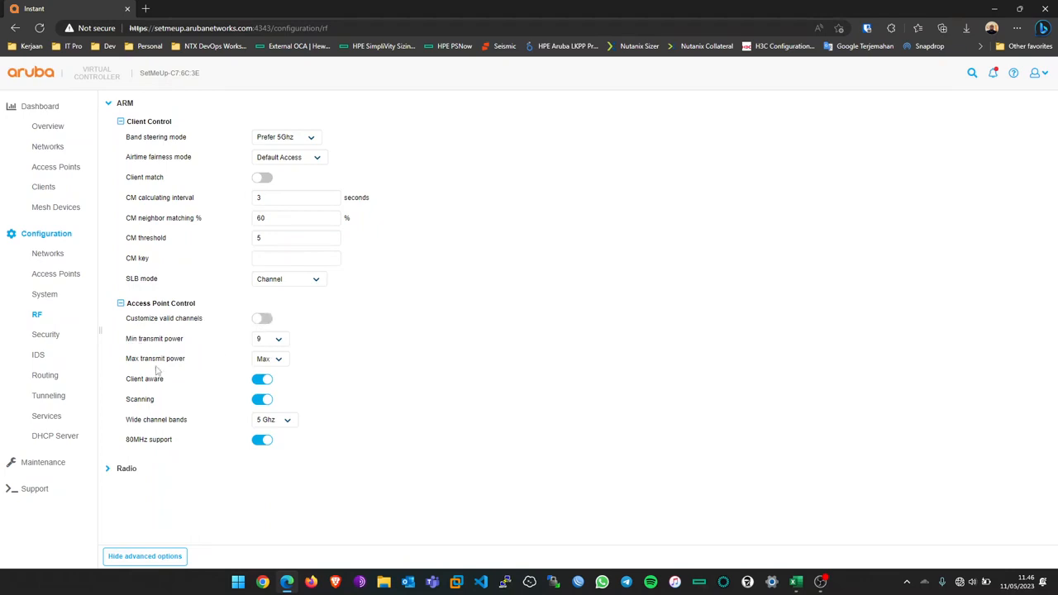
click(265, 361)
click(338, 361)
click(340, 362)
click(264, 319)
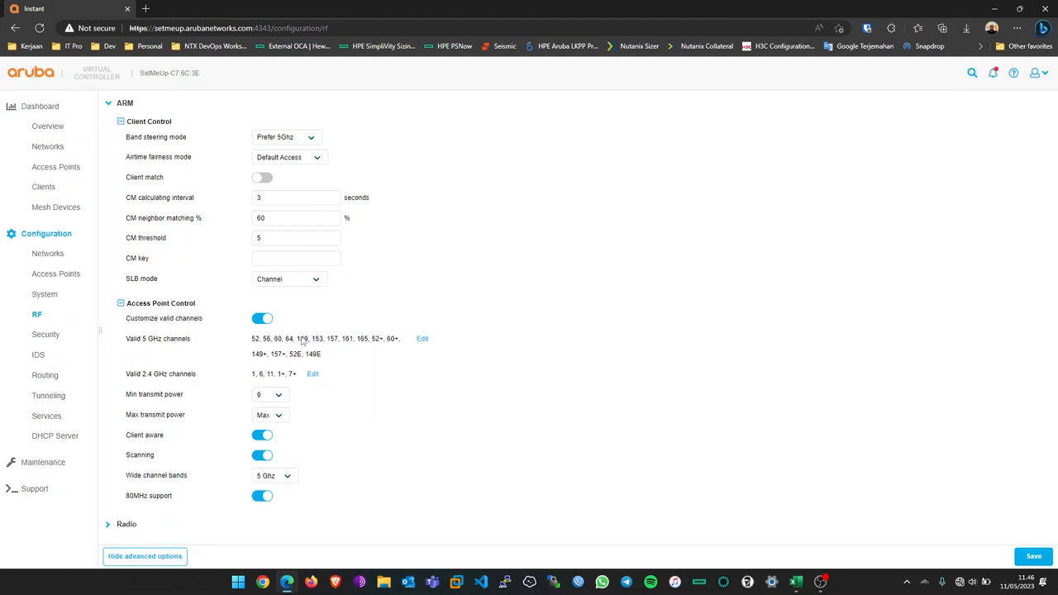
drag(298, 341, 372, 348)
click(374, 364)
Step: Clear all valid 5 GHz channels and re-tick only 149, 153, 157, 161, 157+ and 149E
click(424, 340)
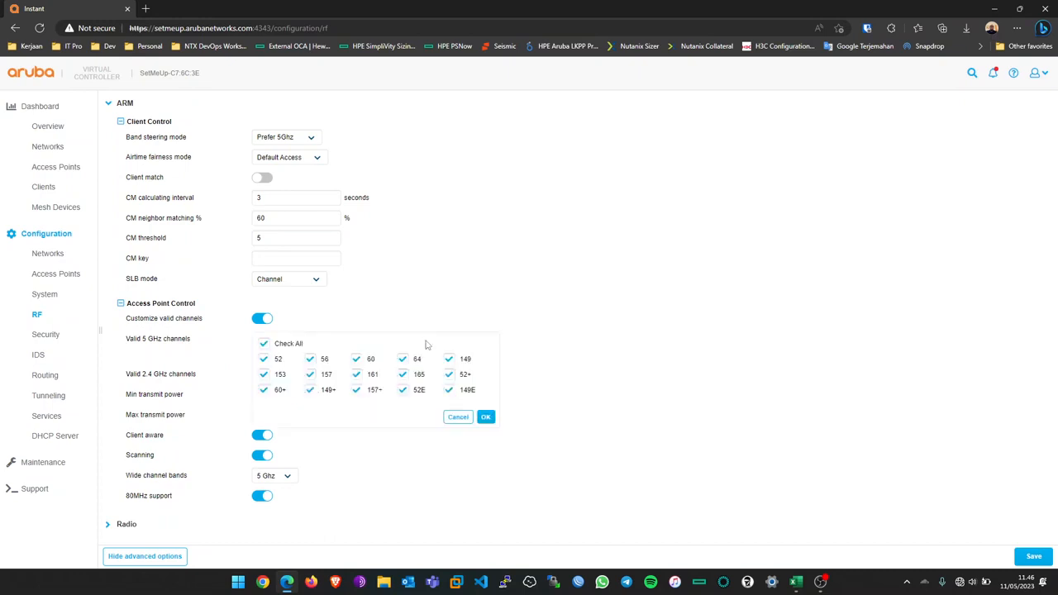
click(263, 344)
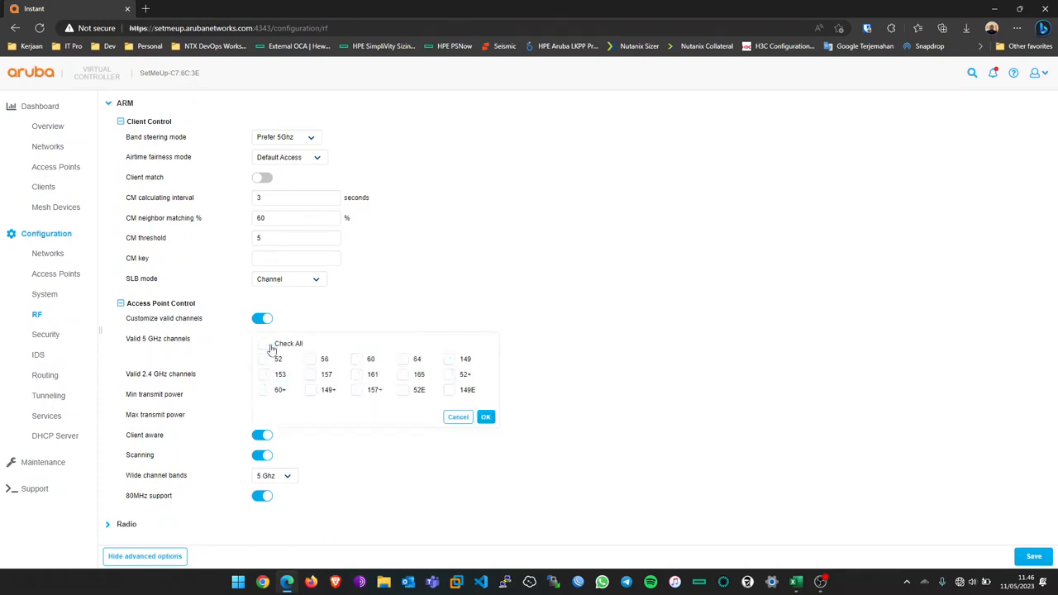
click(450, 361)
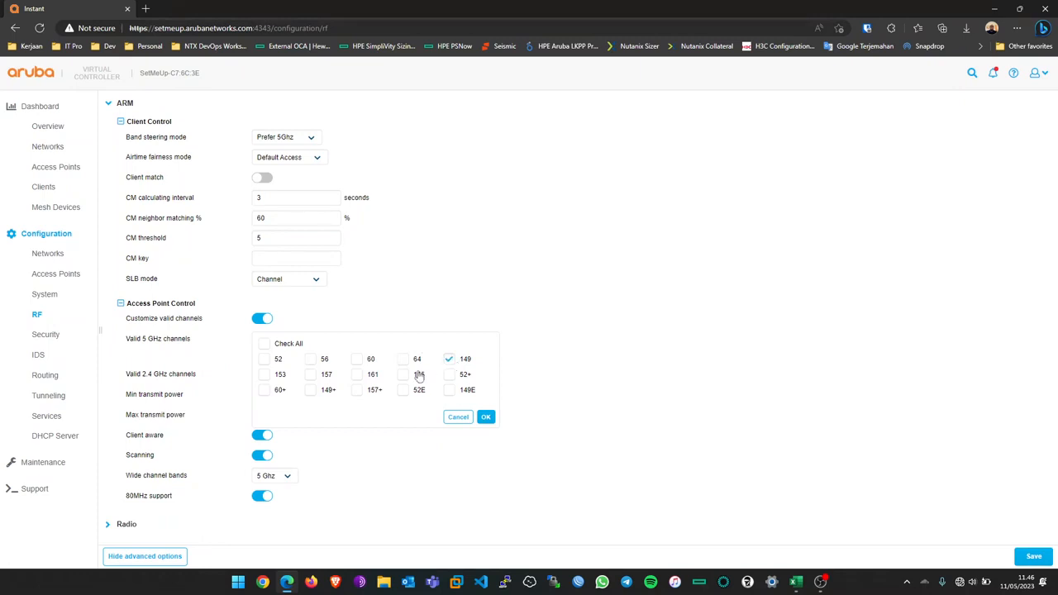
click(265, 377)
click(310, 377)
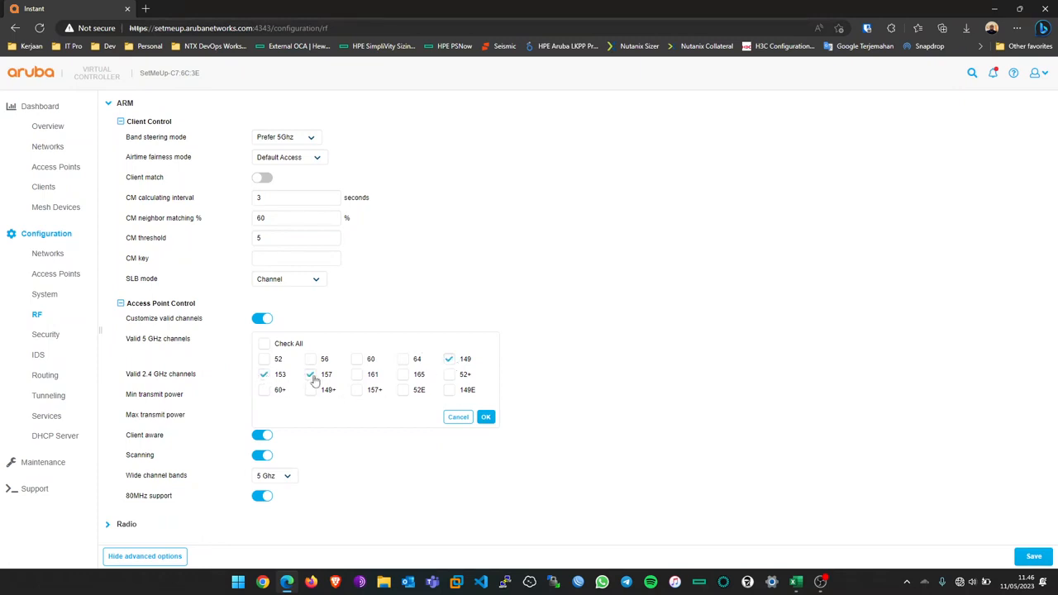
click(355, 378)
click(357, 393)
click(450, 394)
click(488, 418)
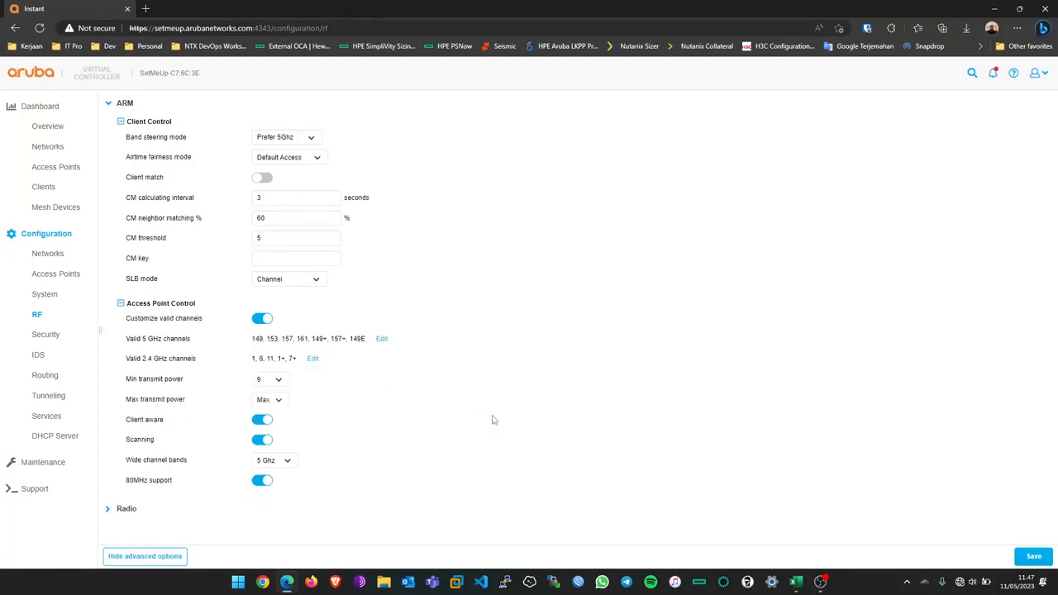
Step: Swap channel 7+ for 6+ in the valid 2.4 GHz channel list
click(312, 359)
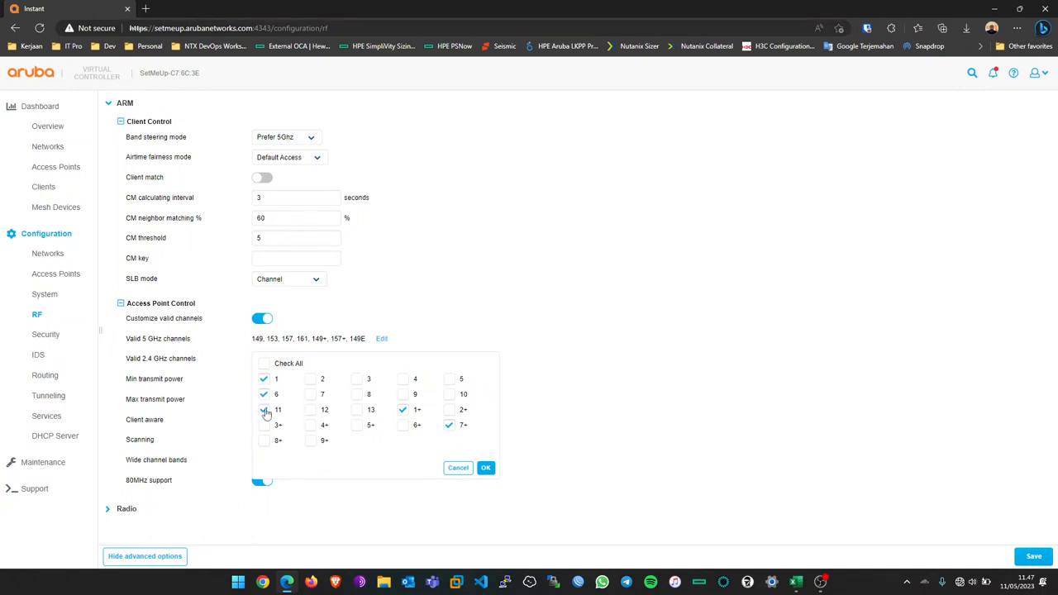
click(449, 425)
click(404, 427)
click(486, 468)
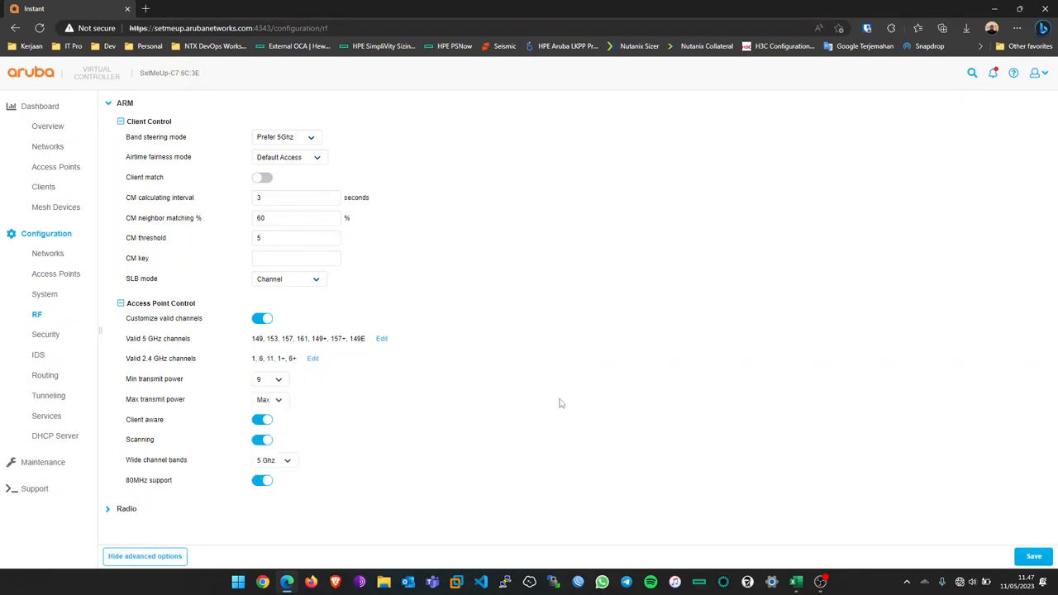
click(254, 382)
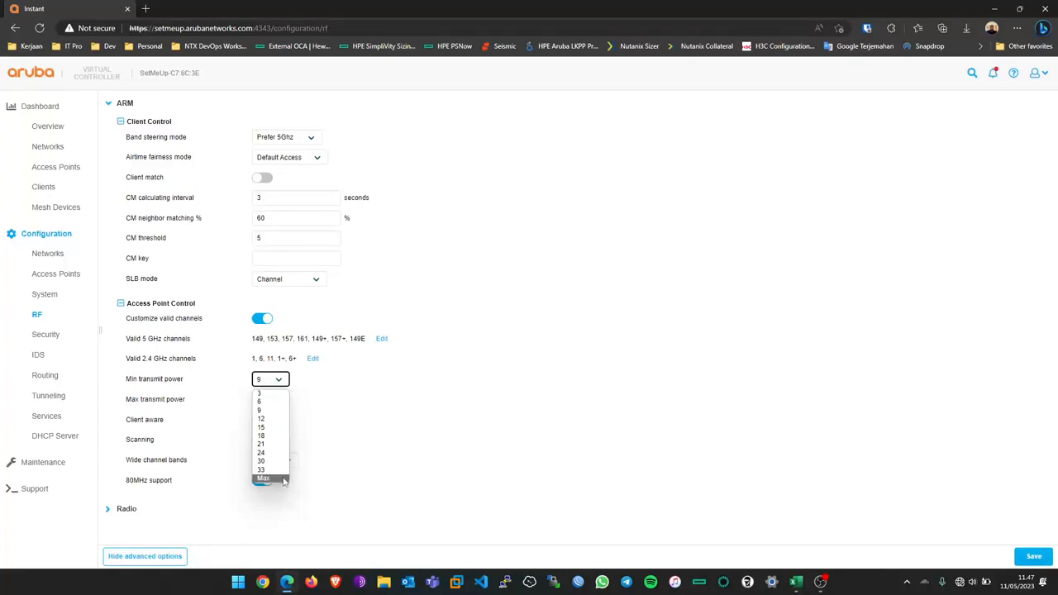
Step: Keep minimum transmit power at 9 and maximum transmit power at Max
click(376, 413)
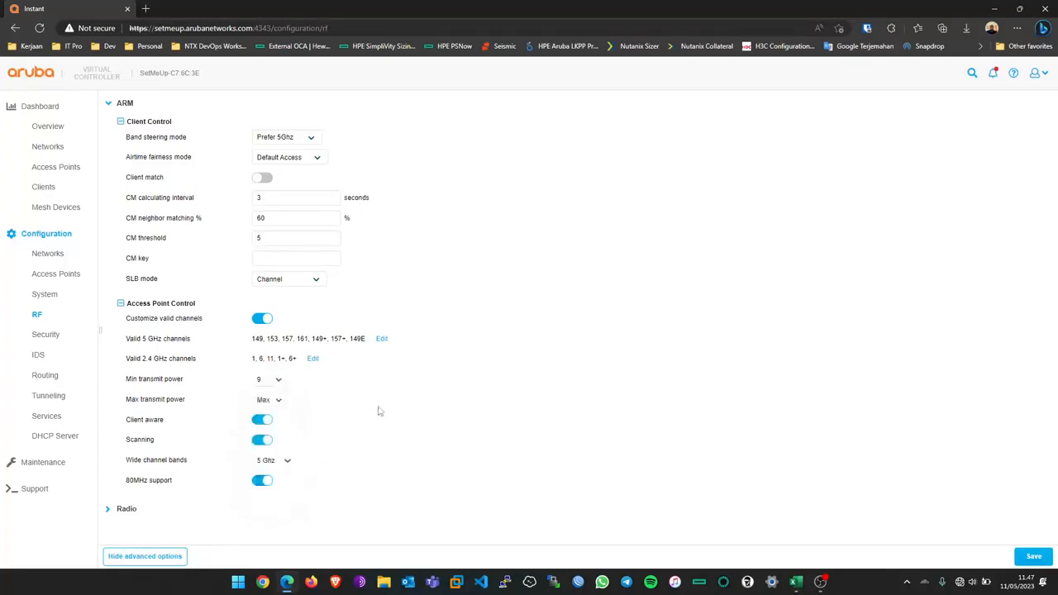
click(274, 403)
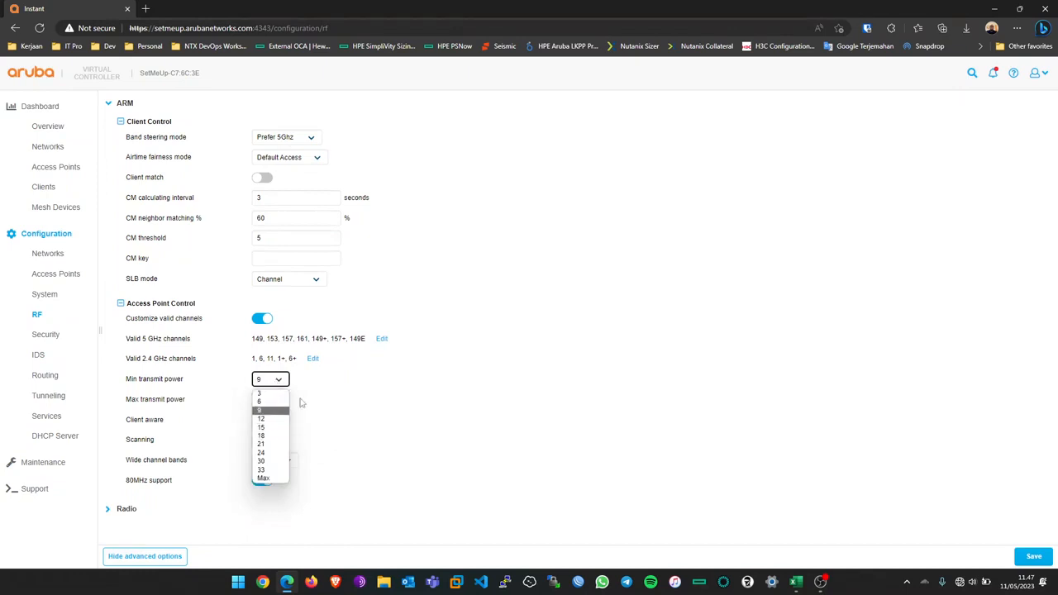
click(376, 403)
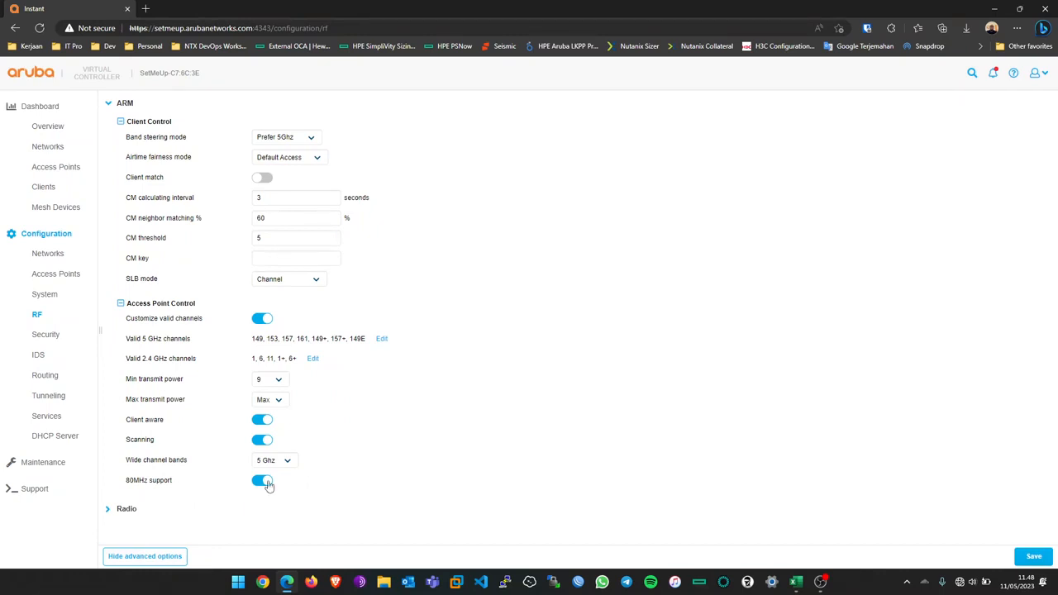
Step: Disable 80MHz support, enable Client match, and save the RF settings
click(260, 482)
click(265, 178)
click(1035, 557)
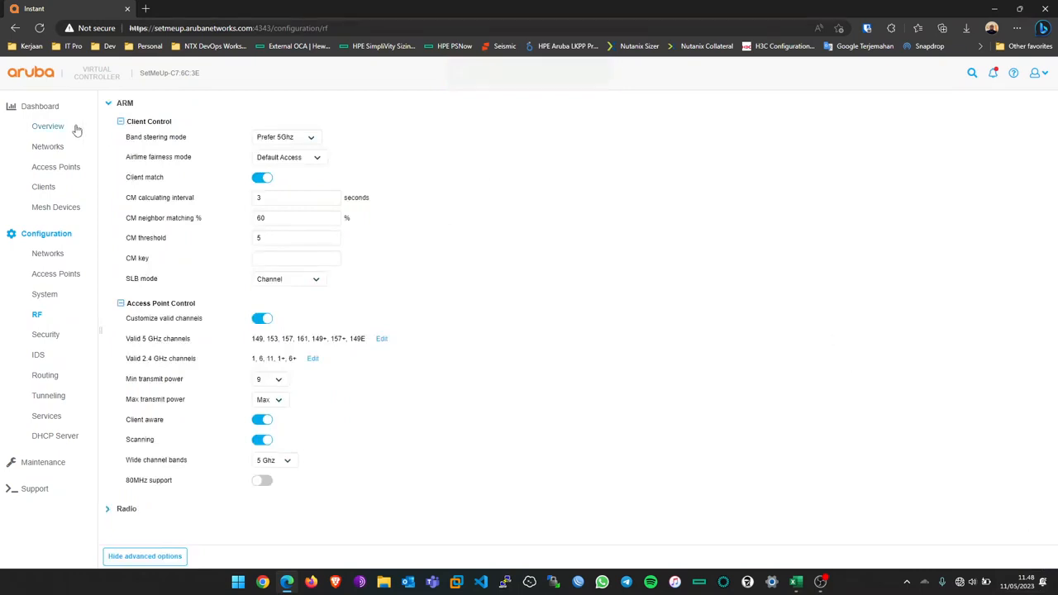
Step: Go to the Networks list, open the new-network wizard, then cancel it
click(49, 254)
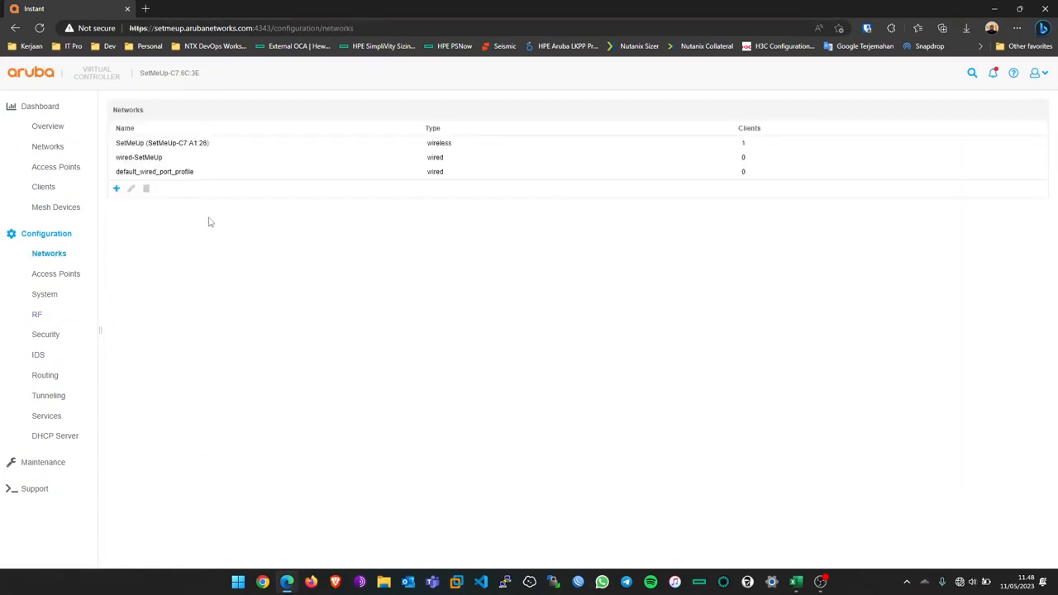
click(496, 208)
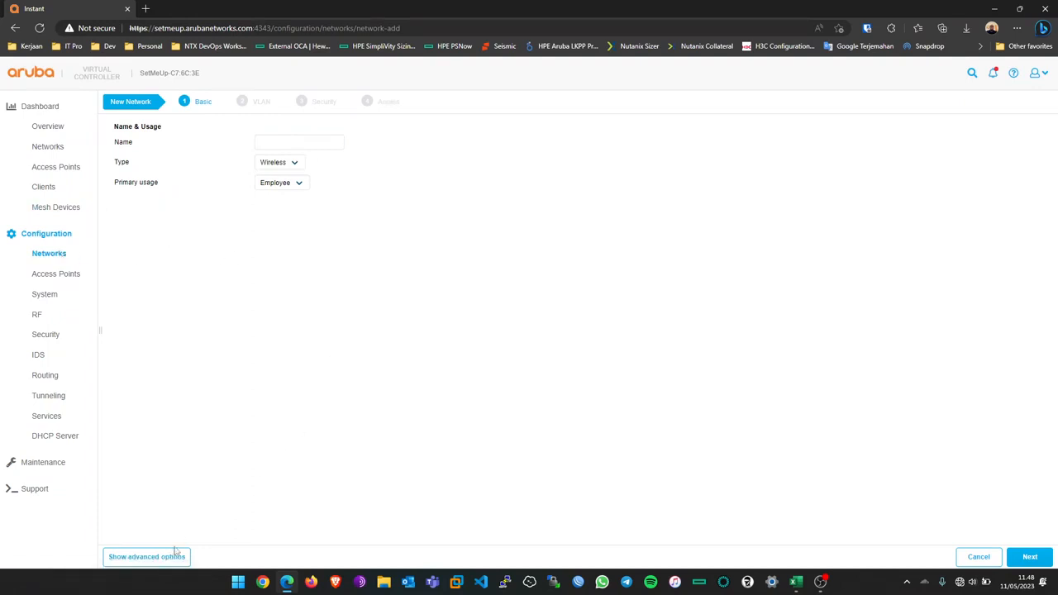
click(964, 557)
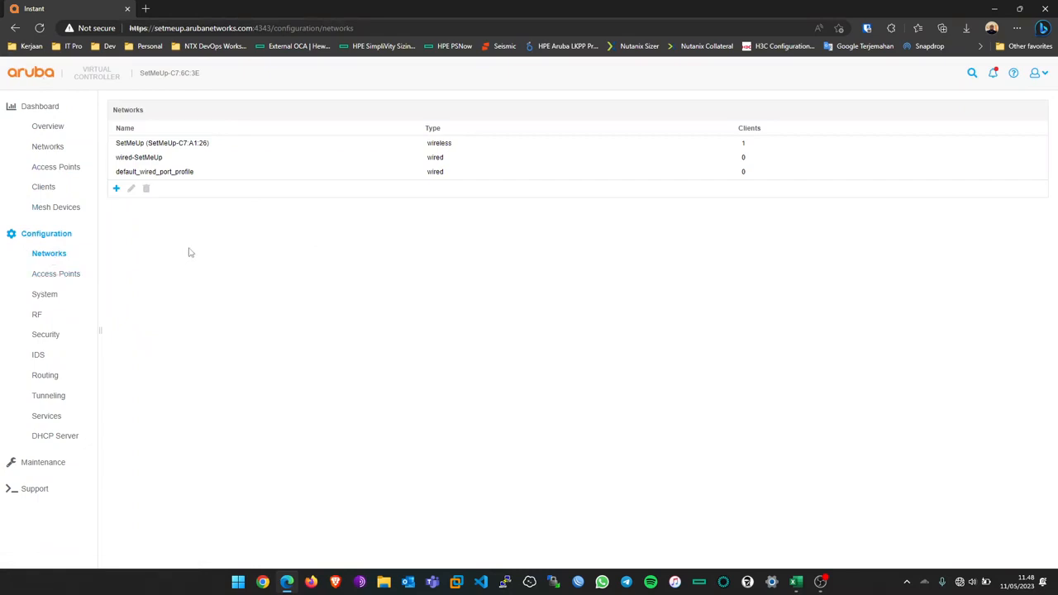
click(43, 236)
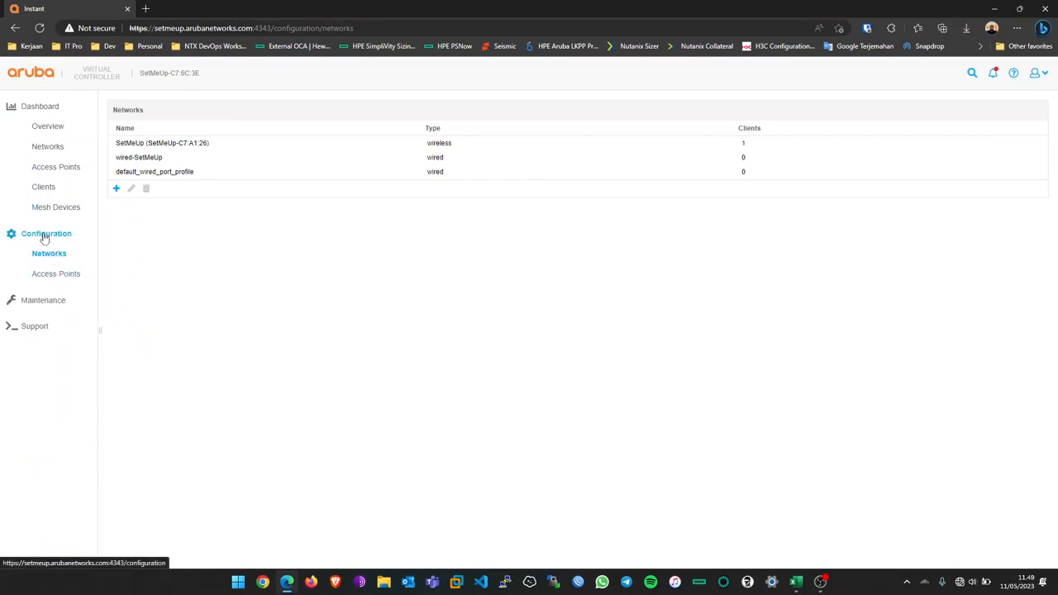
click(43, 237)
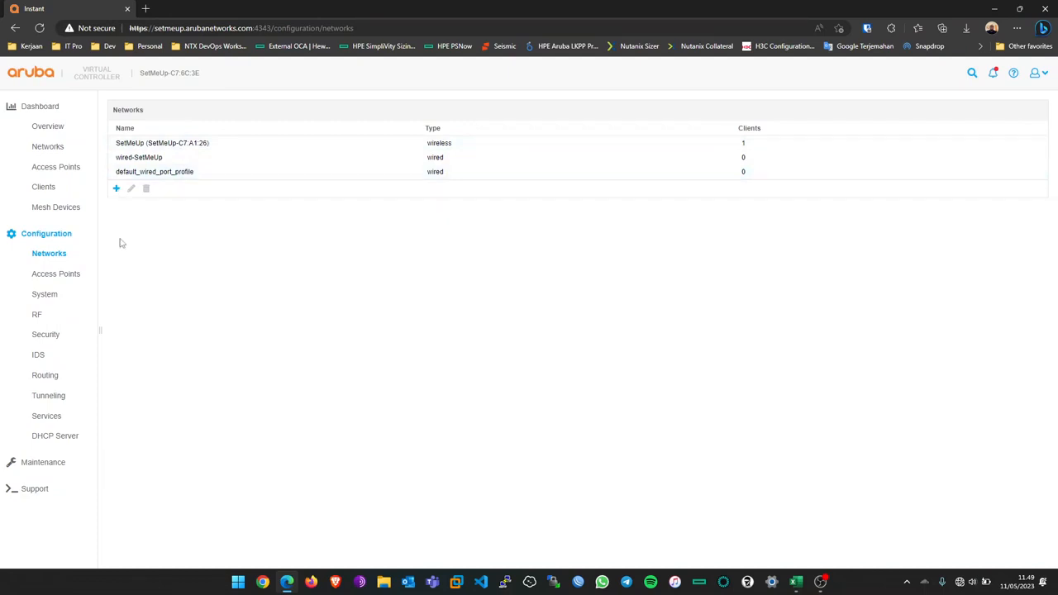
Step: Start a network named 'Star Wars', type Wireless, primary usage Employee, and continue
click(116, 189)
click(424, 162)
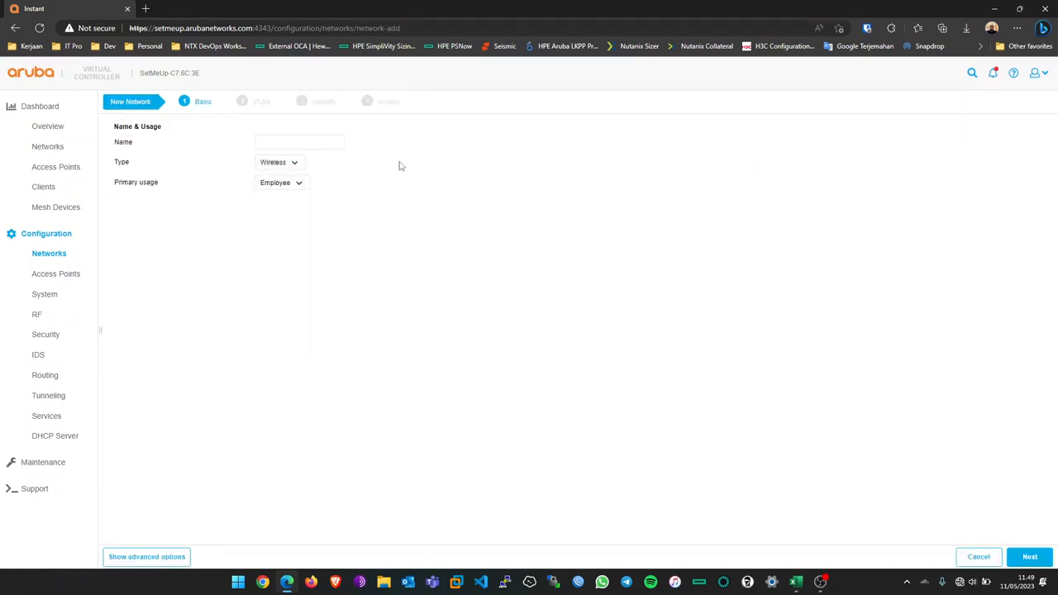
click(340, 143)
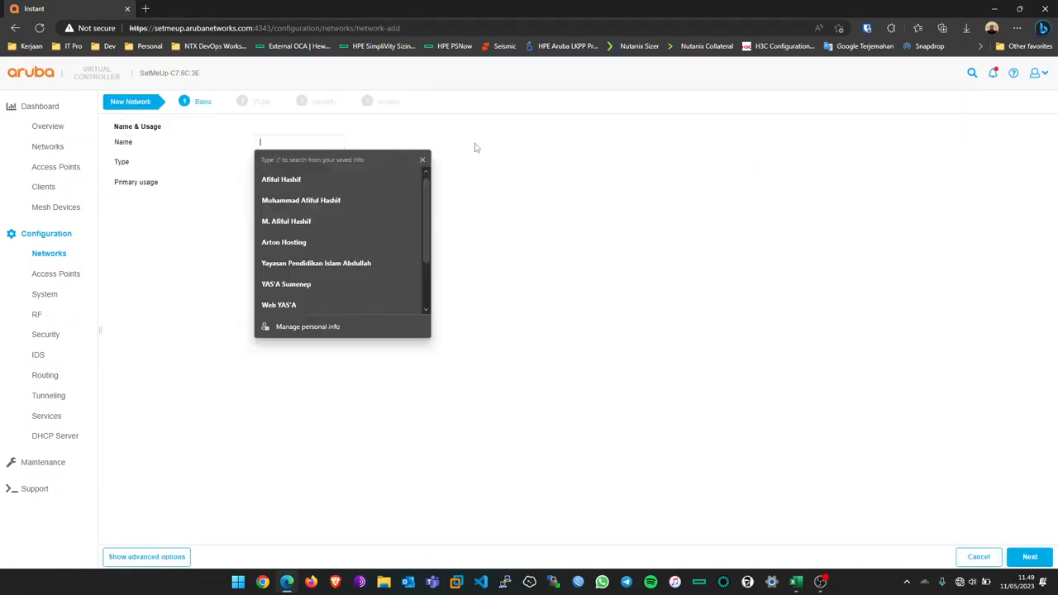
text(Star Wars)
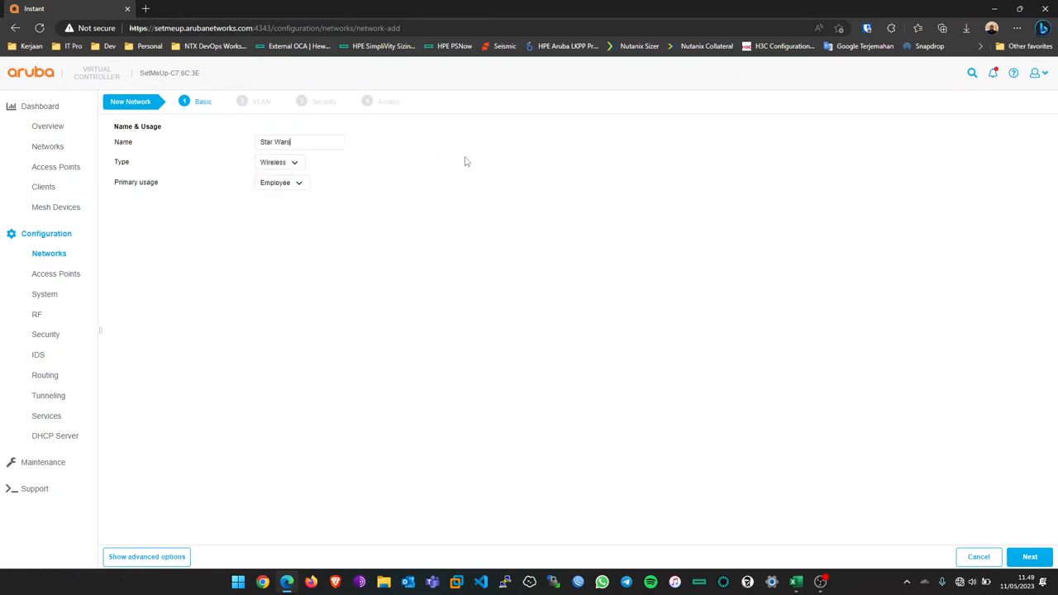
click(289, 169)
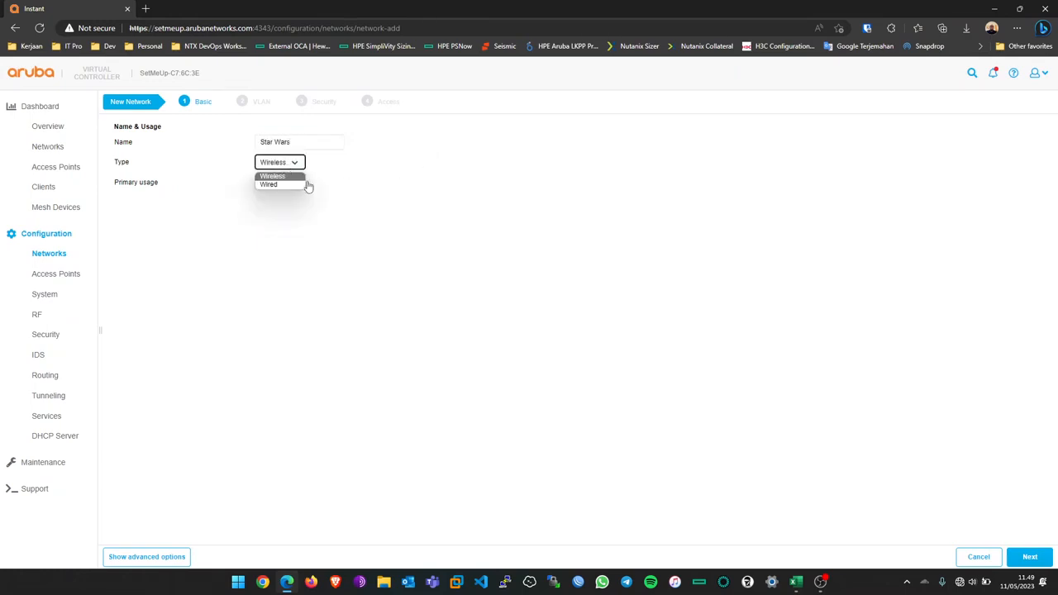
click(298, 177)
click(299, 182)
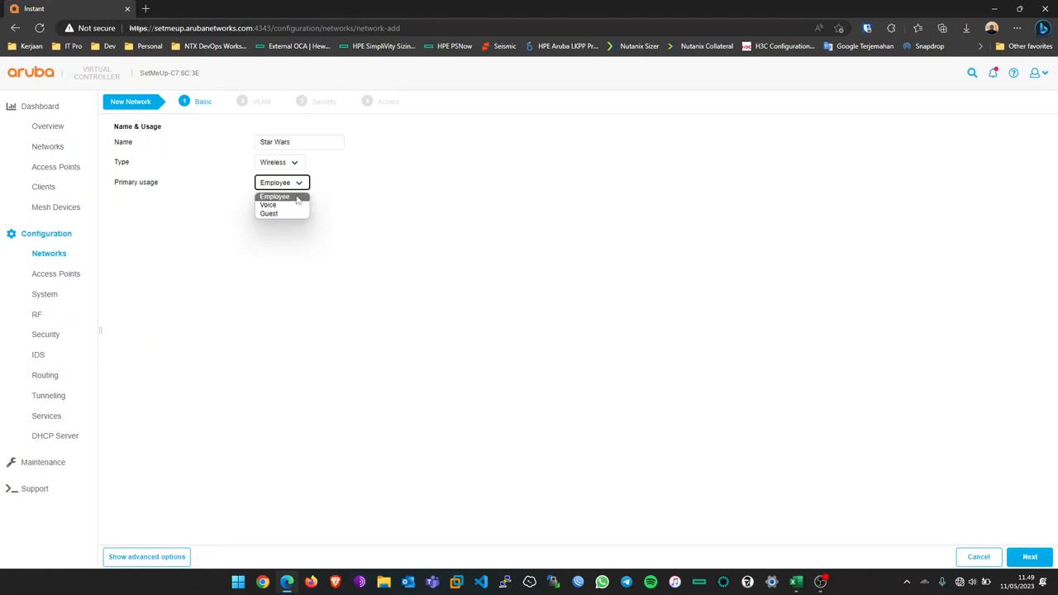
click(281, 197)
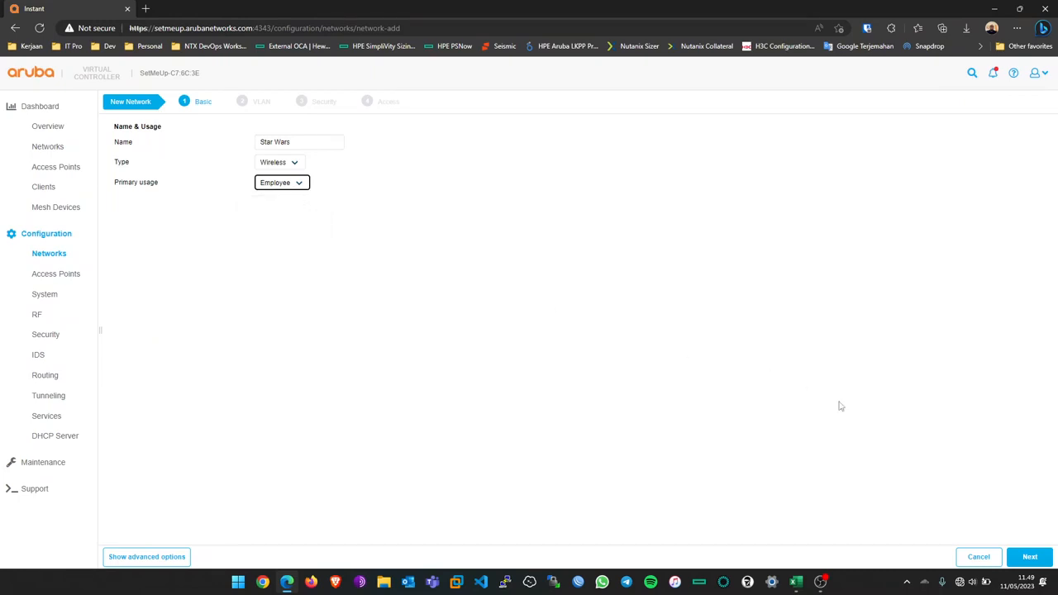
click(1020, 559)
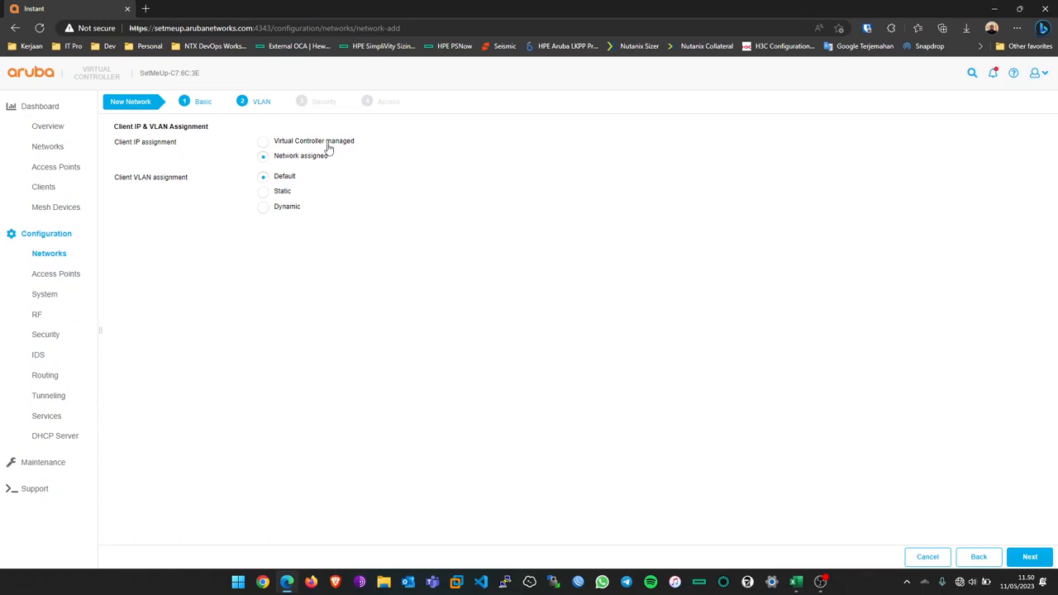
Step: Try virtual-controller IP assignment, then revert to network-assigned IPs and continue
click(328, 146)
click(325, 161)
click(312, 145)
click(326, 162)
click(1029, 557)
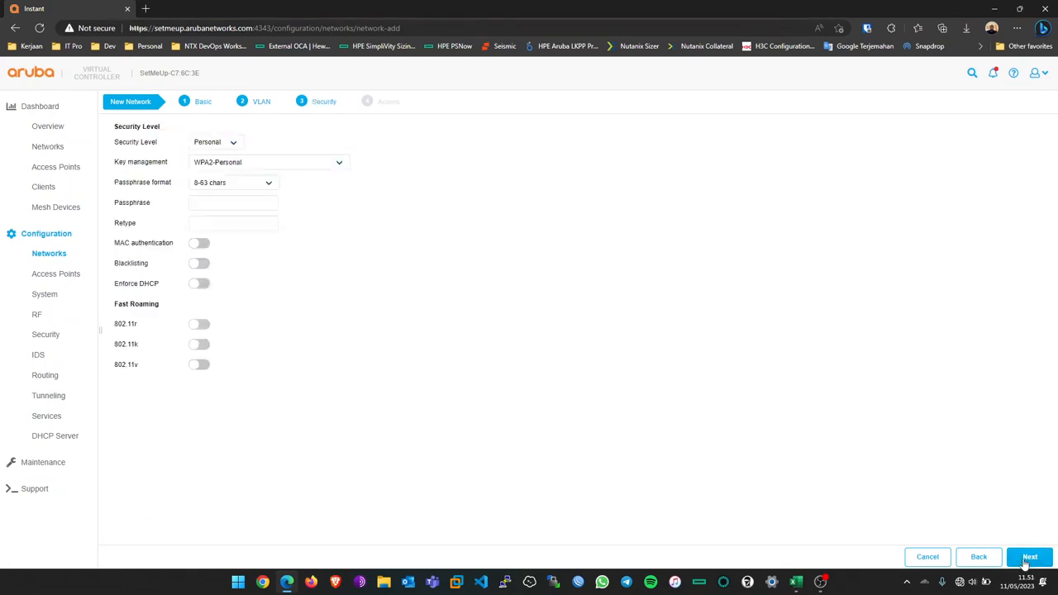
Step: Try the Enterprise security level, then set it back to Personal
click(218, 144)
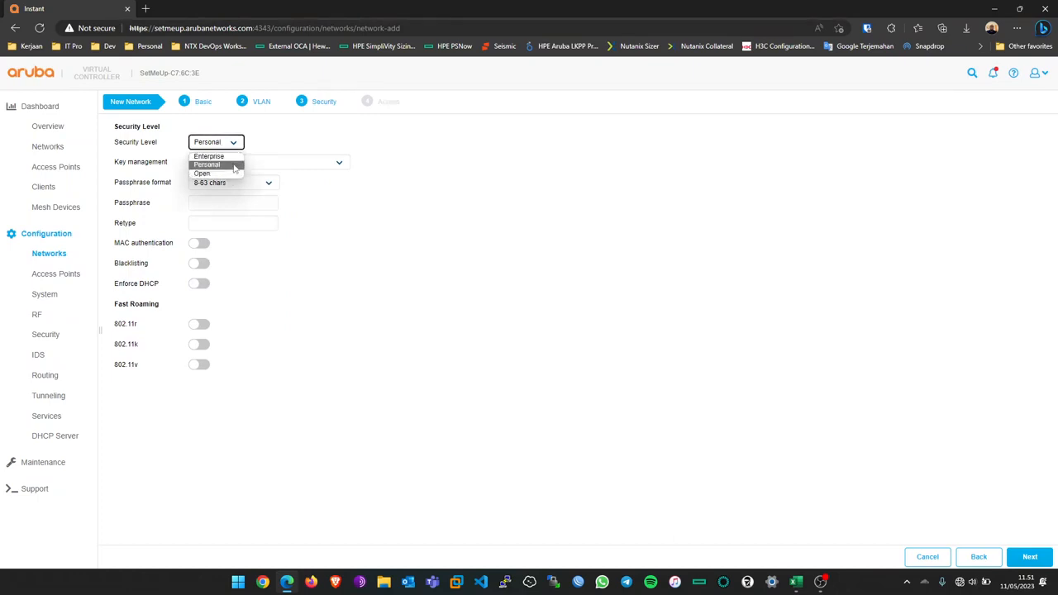
click(220, 165)
click(233, 145)
click(227, 157)
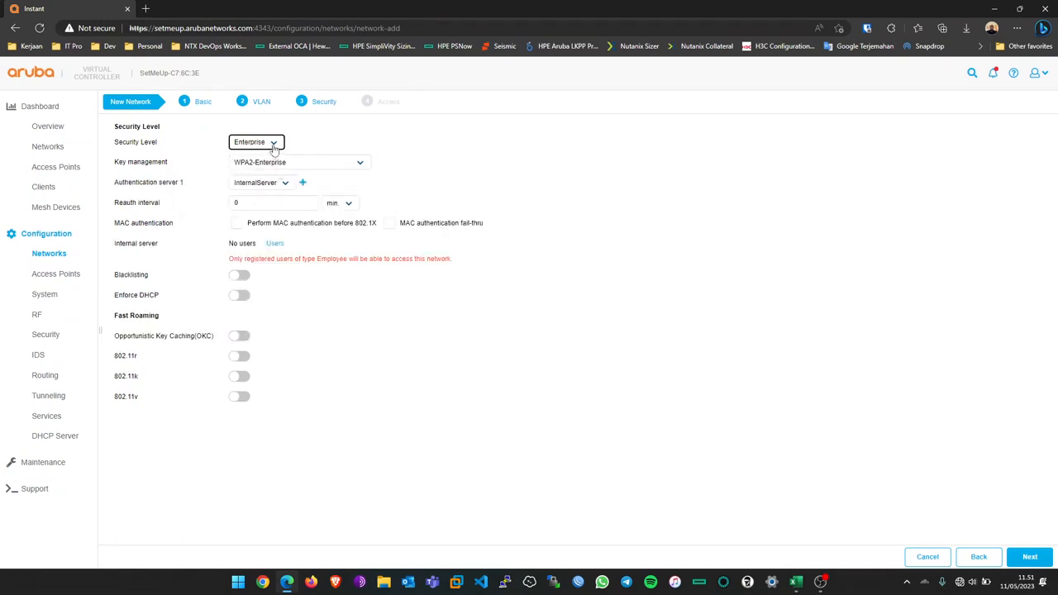
click(273, 142)
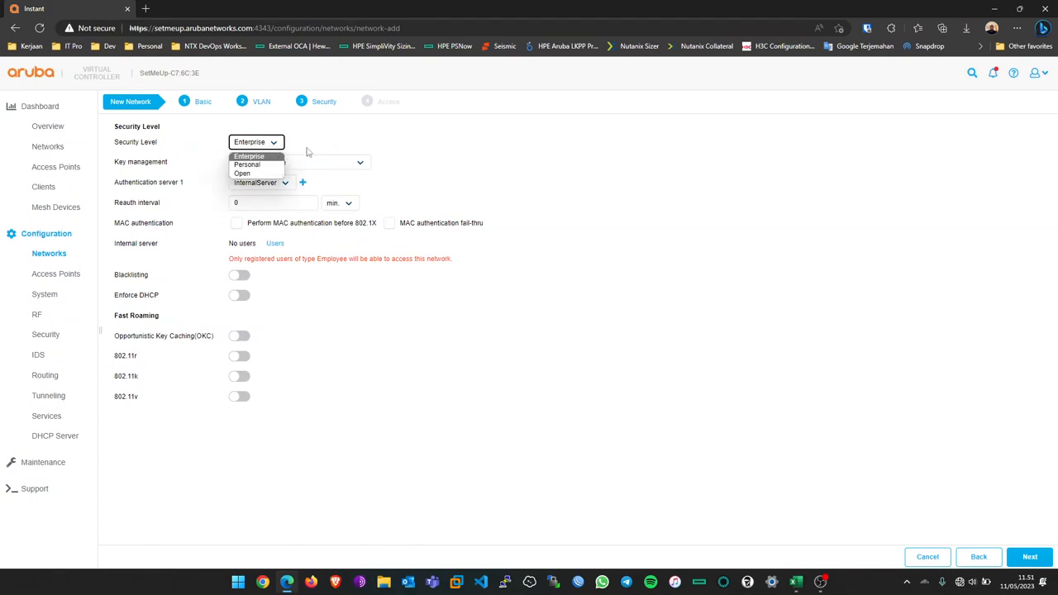
click(259, 165)
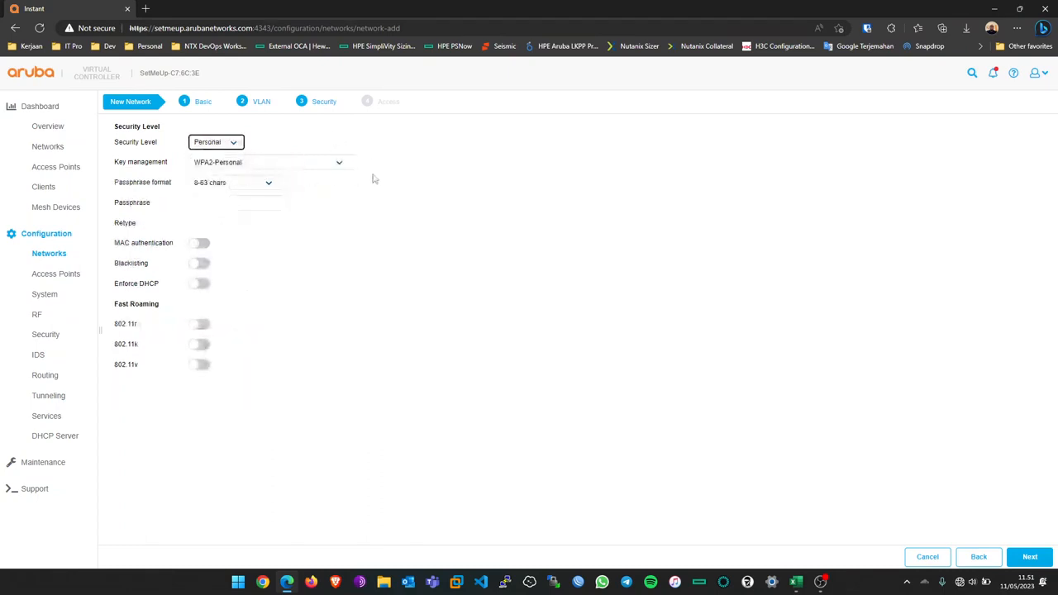
Step: Keep WPA2-Personal key management and 8-63 chars passphrase format, ready for the passphrase
click(281, 166)
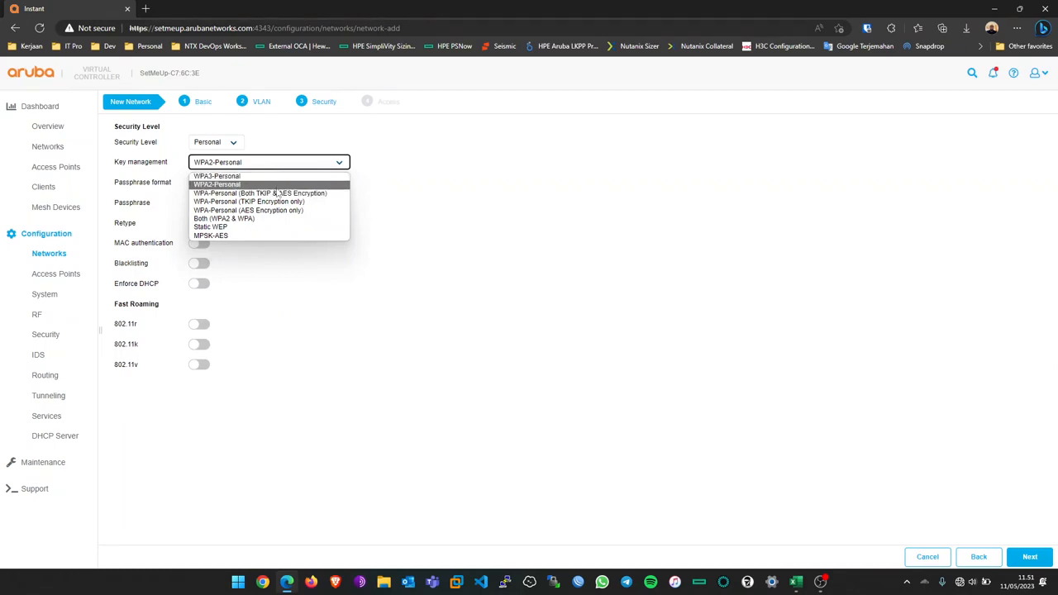
click(284, 185)
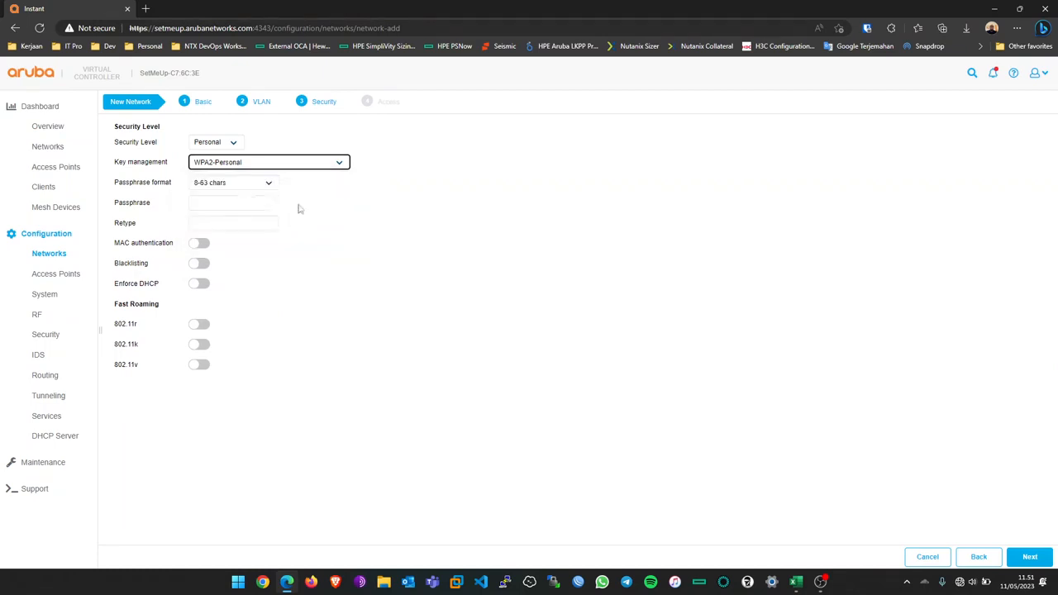
click(269, 184)
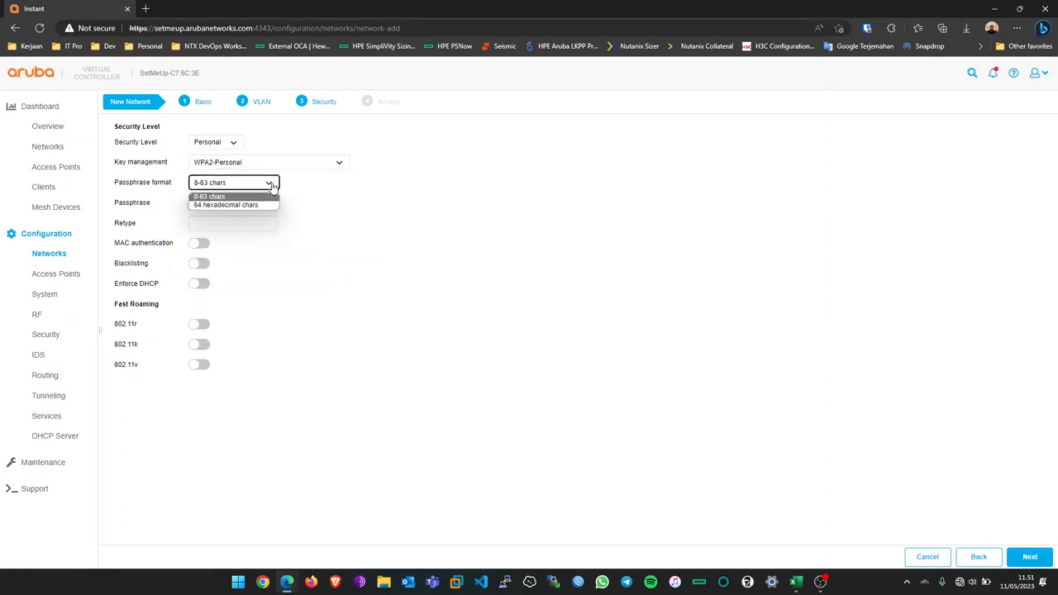
click(303, 192)
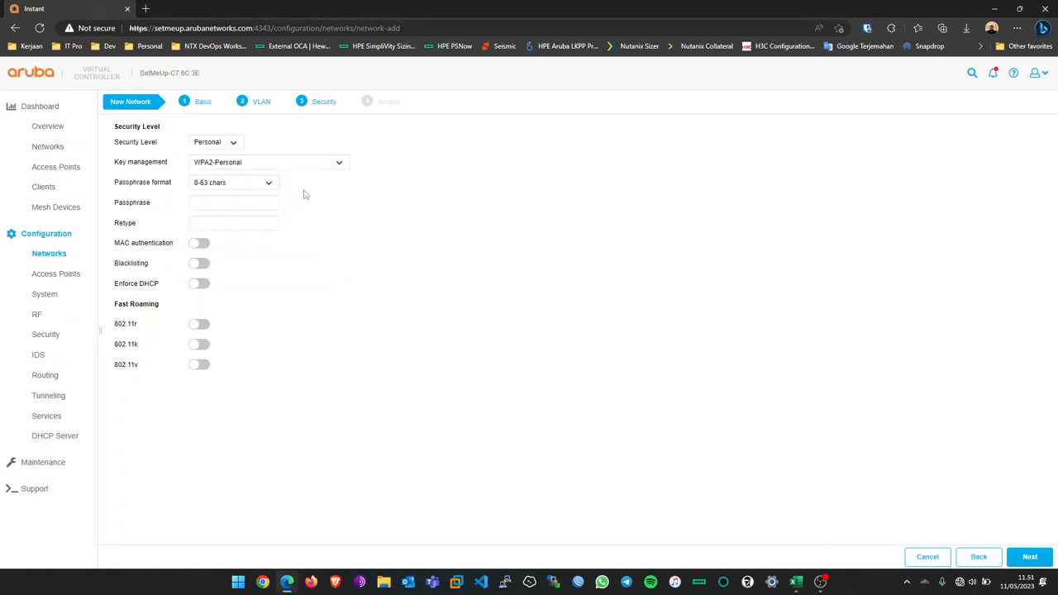
click(206, 185)
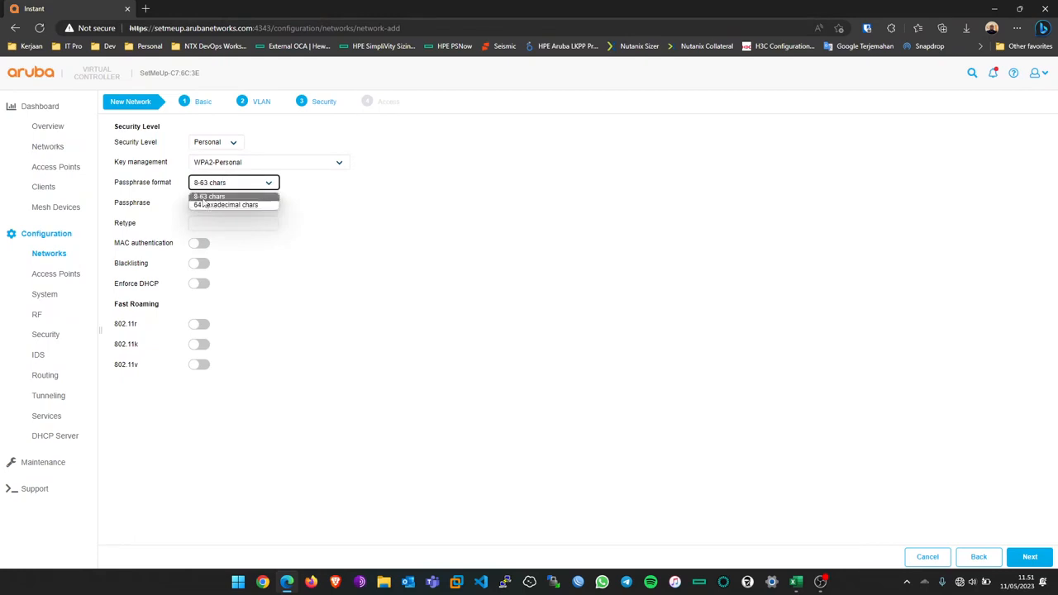
click(313, 214)
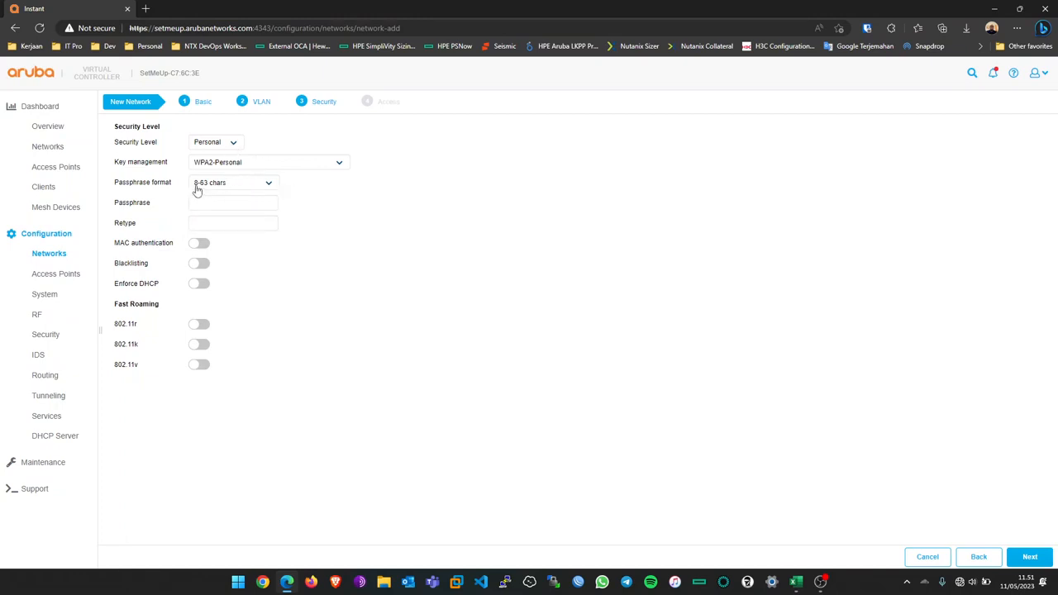
click(234, 207)
Step: Enter the network passphrase and paste the same value into the Retype field
text(a1234567)
click(270, 202)
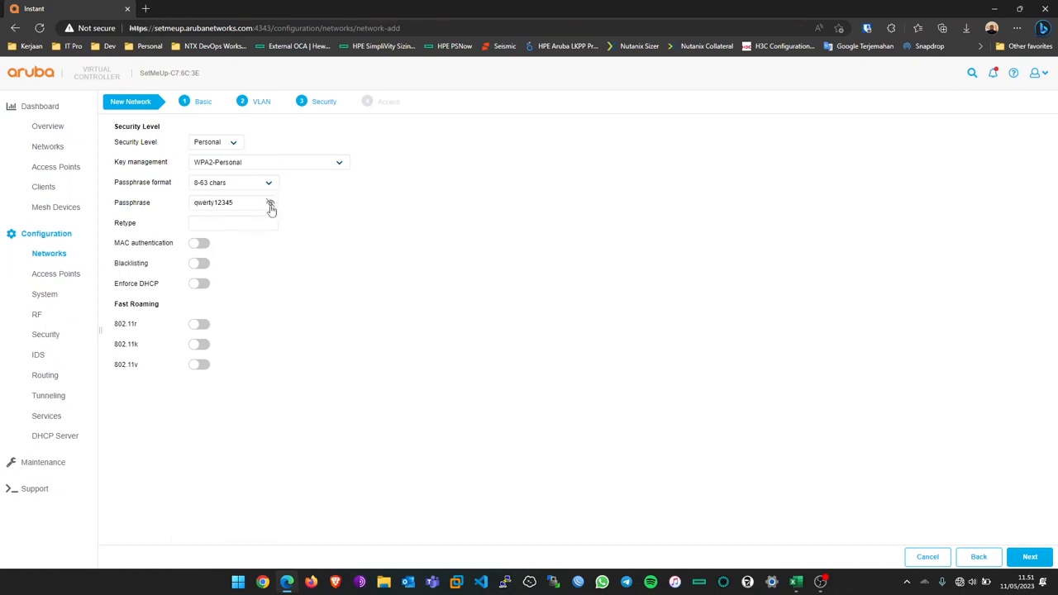
double_click(199, 204)
click(240, 223)
key(ctrl+v)
Step: Leave 802.11r off and turn on 802.11k and 802.11v roaming
click(200, 327)
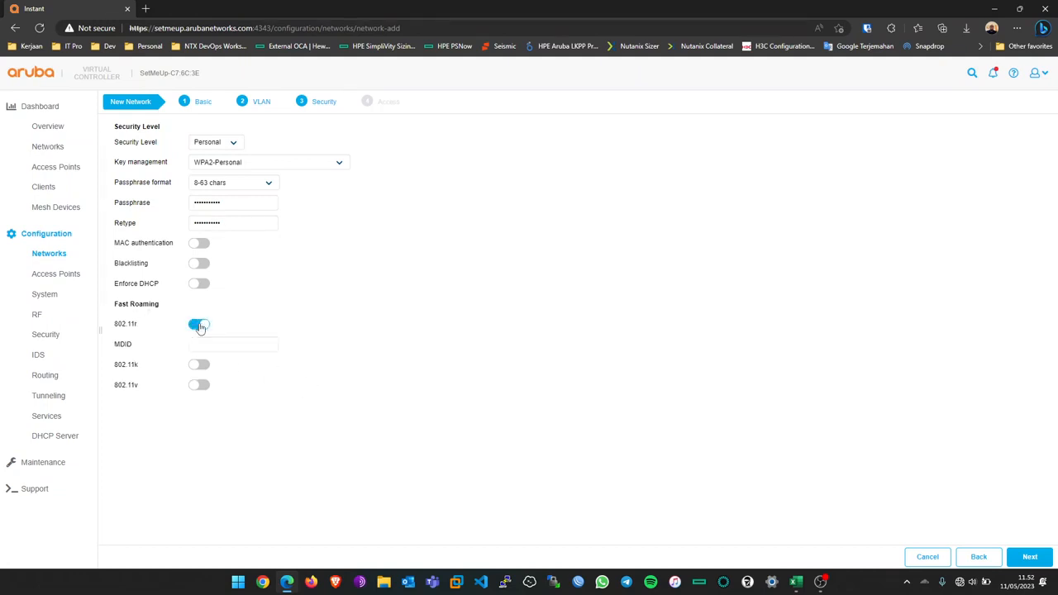
click(201, 329)
click(204, 346)
click(202, 366)
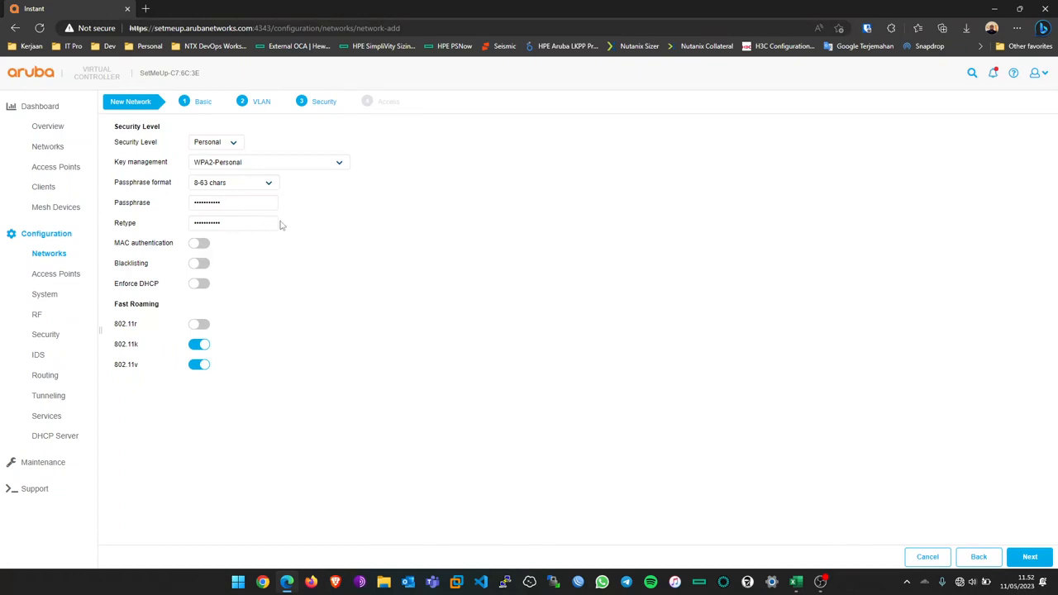
Step: Briefly switch security to Open, restore Personal, and advance to access rules
click(217, 145)
click(219, 172)
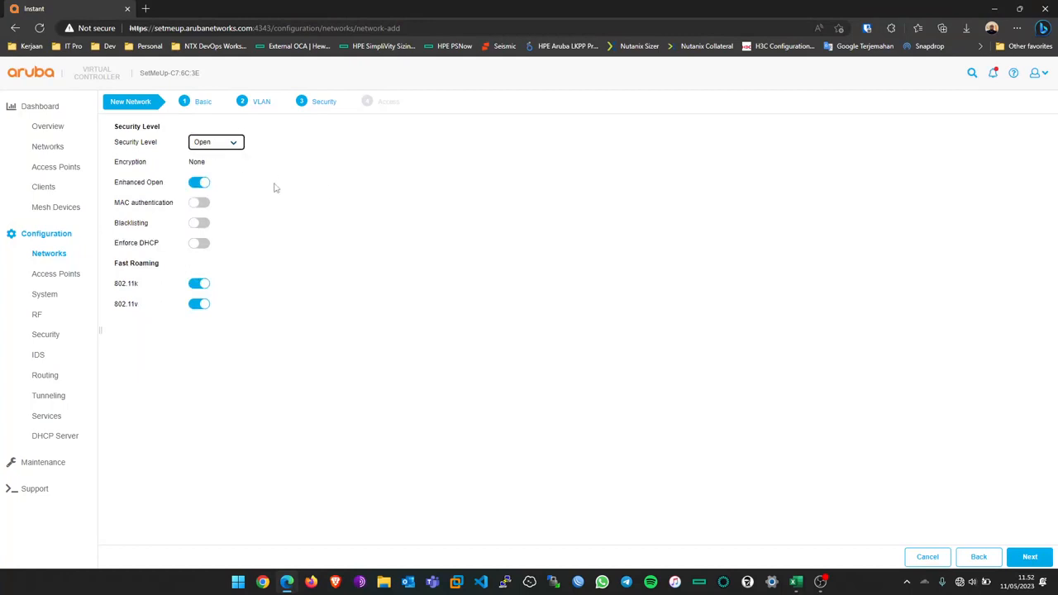
click(235, 147)
click(216, 162)
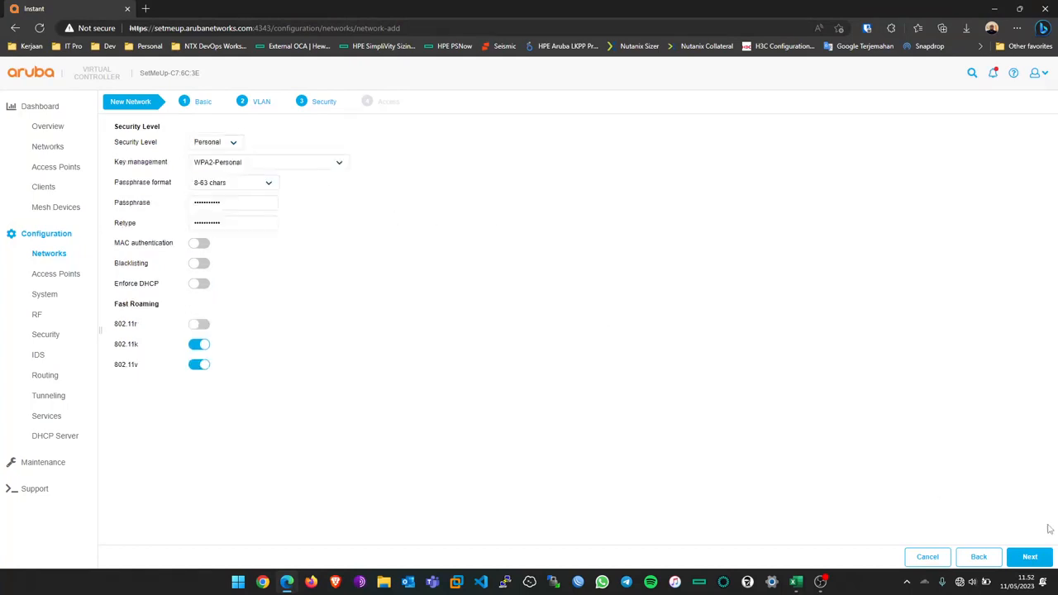
click(1032, 557)
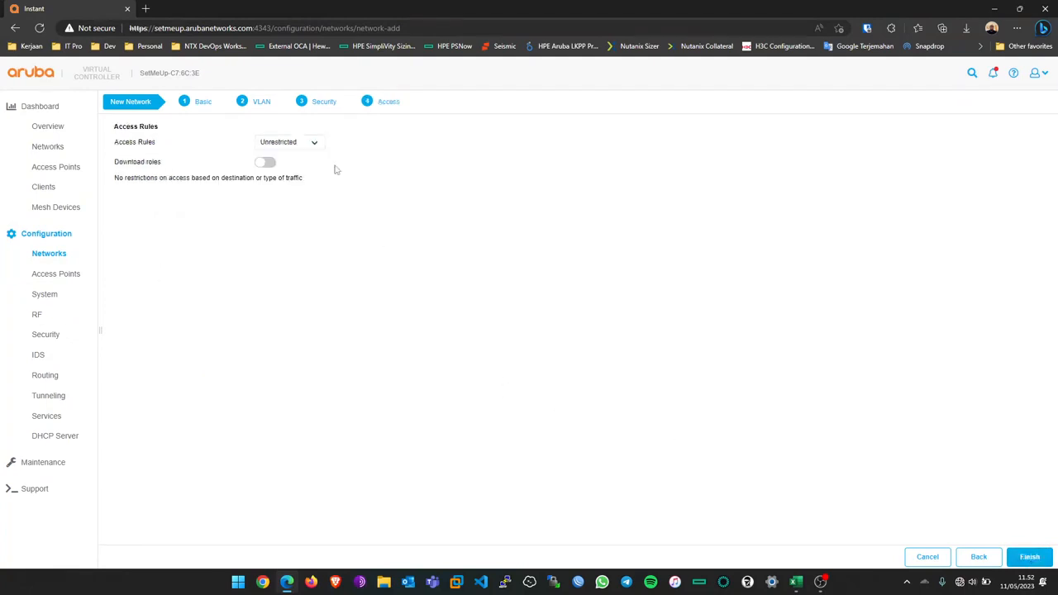
Step: Keep Unrestricted access rules and finish creating the Star Wars network
click(308, 145)
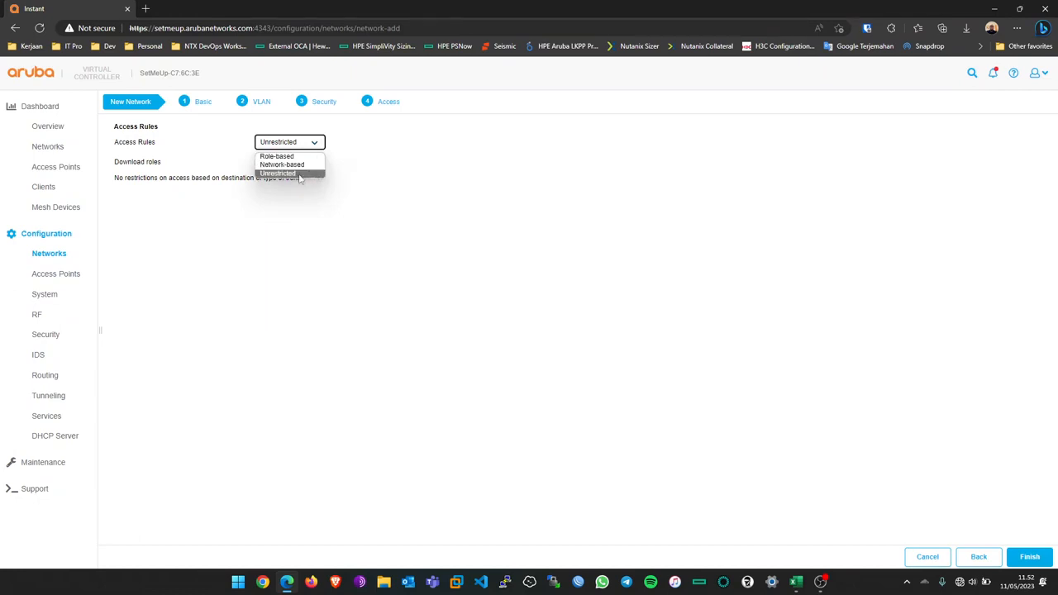
click(346, 176)
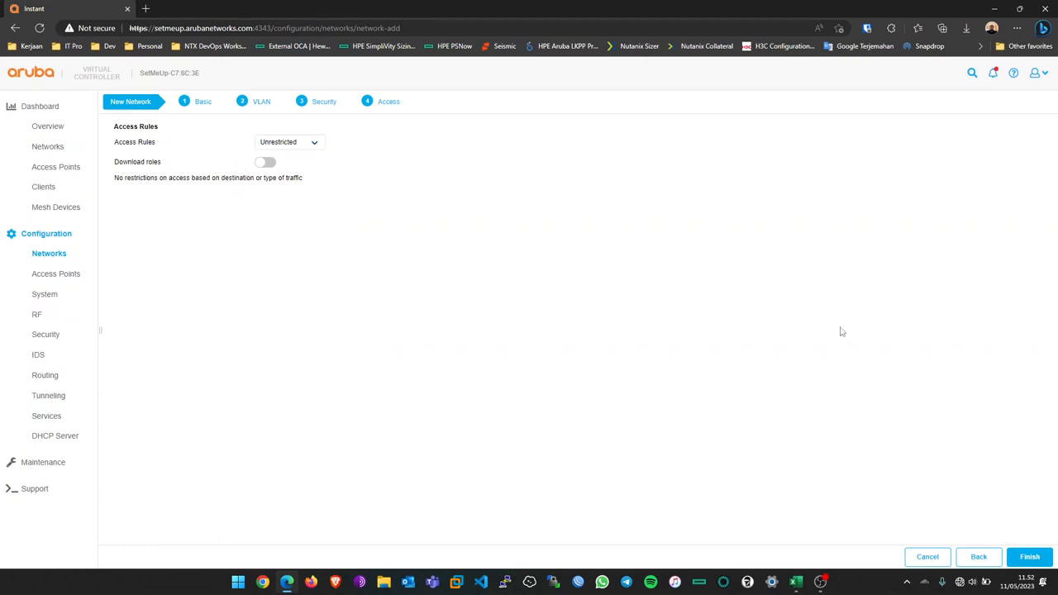
click(1031, 557)
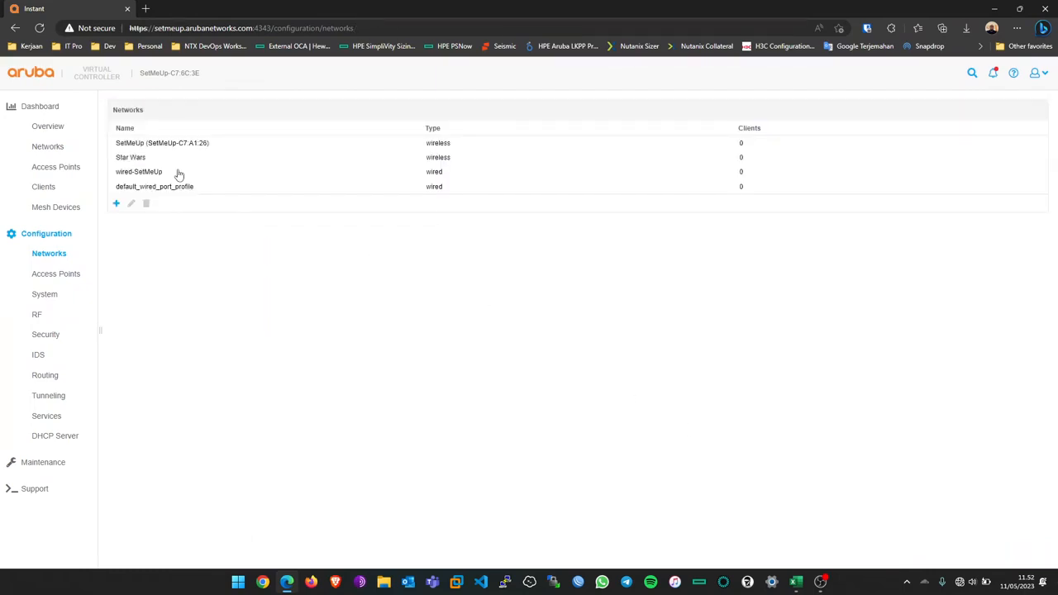
Step: Join the secured Star Wars Wi-Fi from quick settings by entering its security key
click(155, 160)
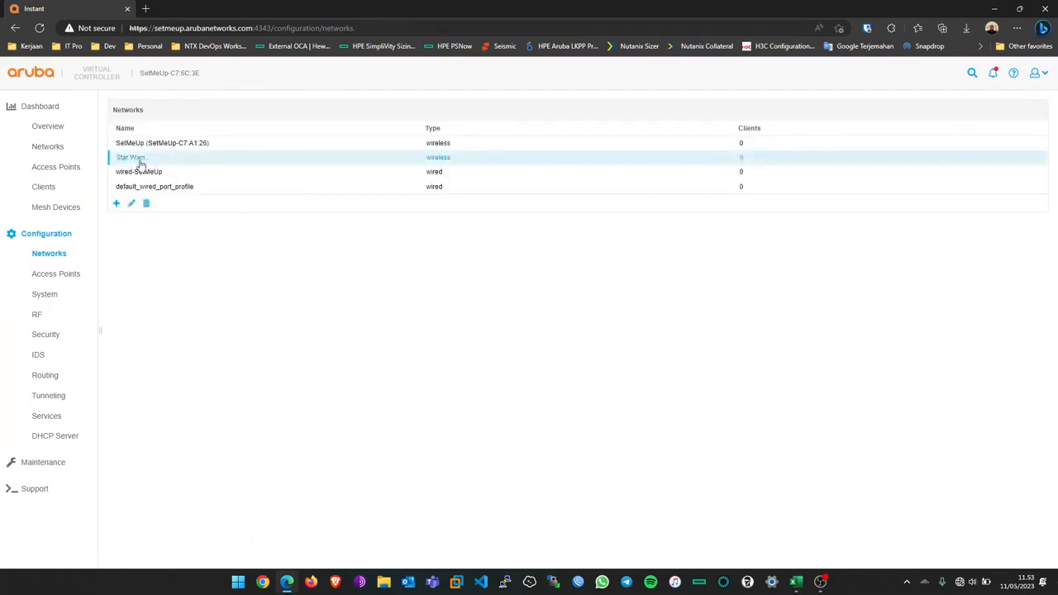
click(974, 583)
click(907, 266)
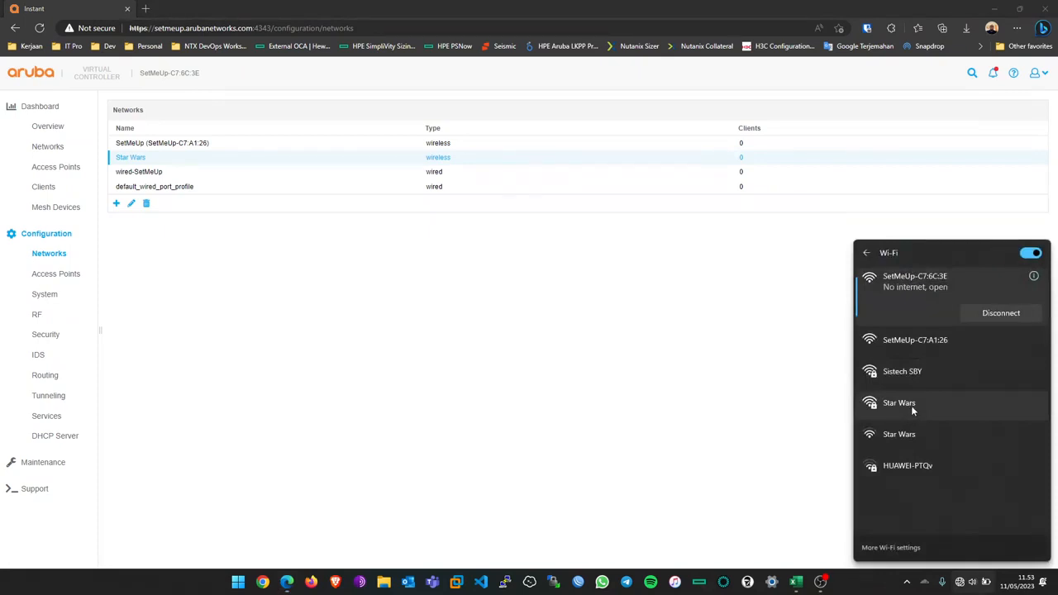
click(913, 409)
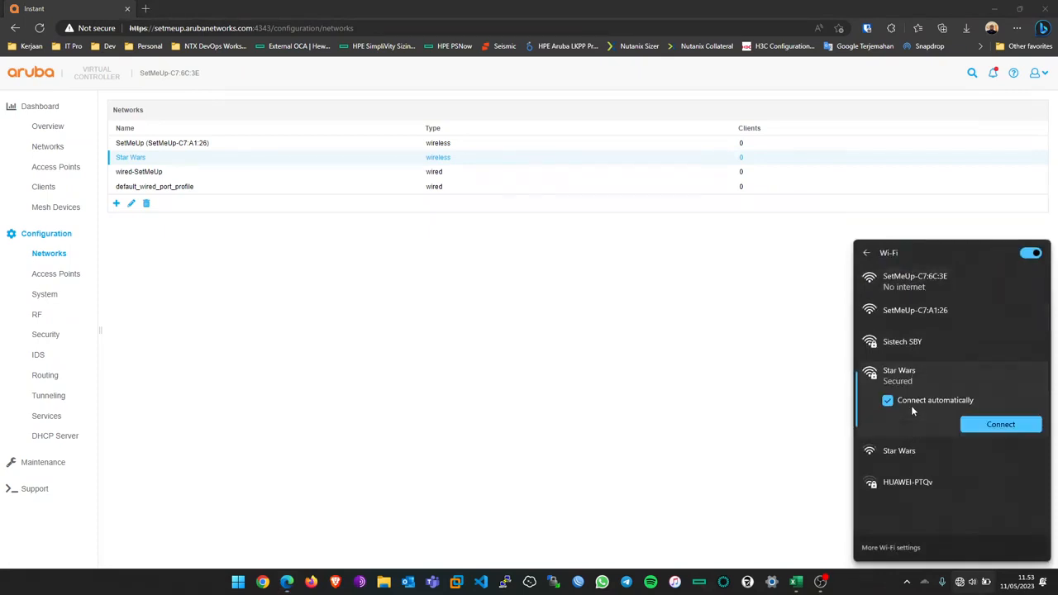
click(1032, 430)
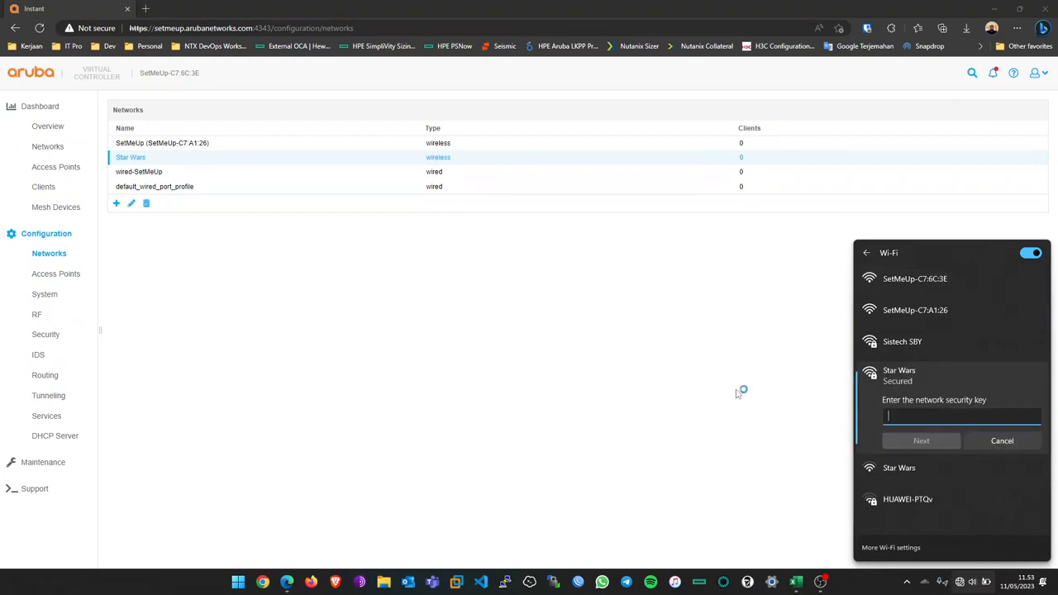
text(******)
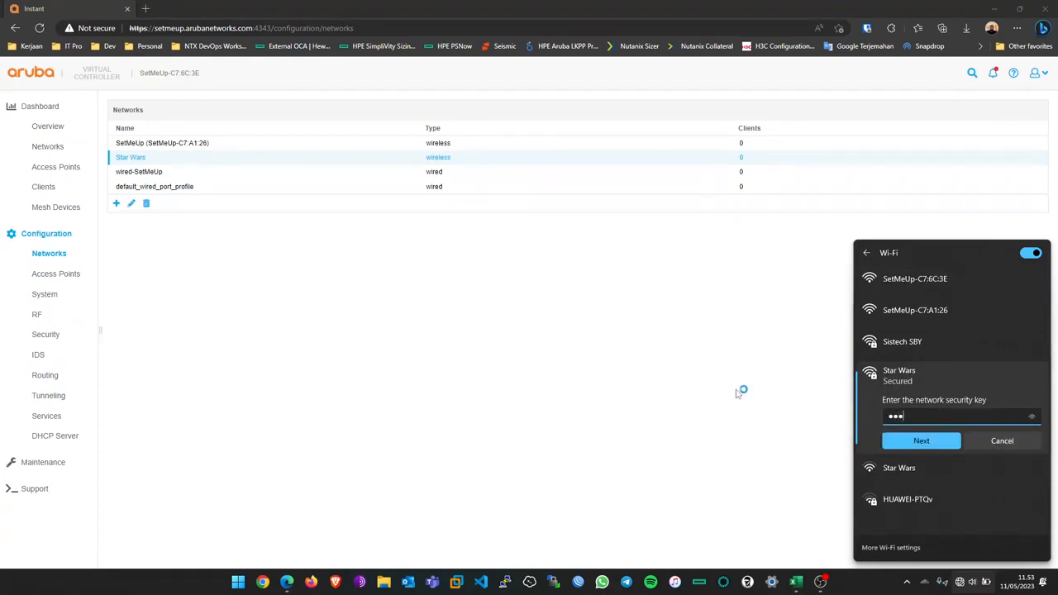
text(******)
click(938, 446)
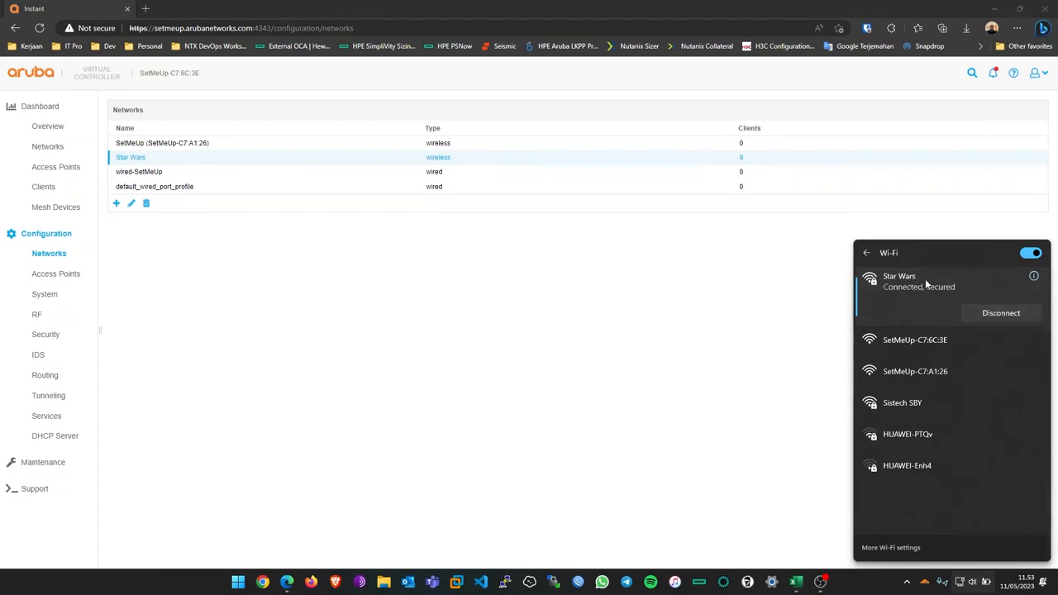
Step: Reopen the Wi-Fi list and open the Star Wars connection's properties
click(402, 312)
click(958, 583)
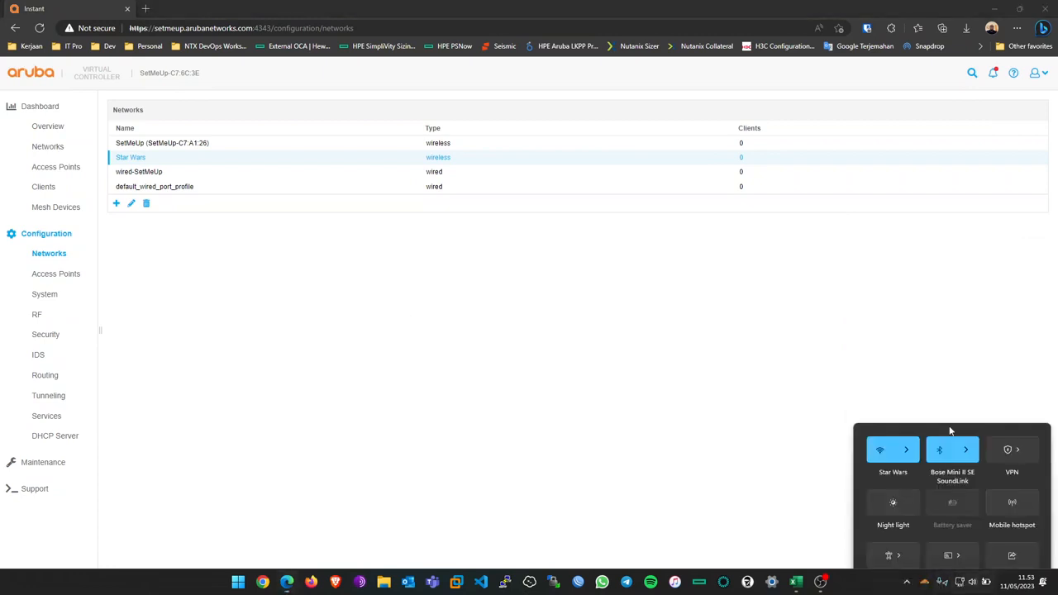
click(908, 270)
click(1032, 279)
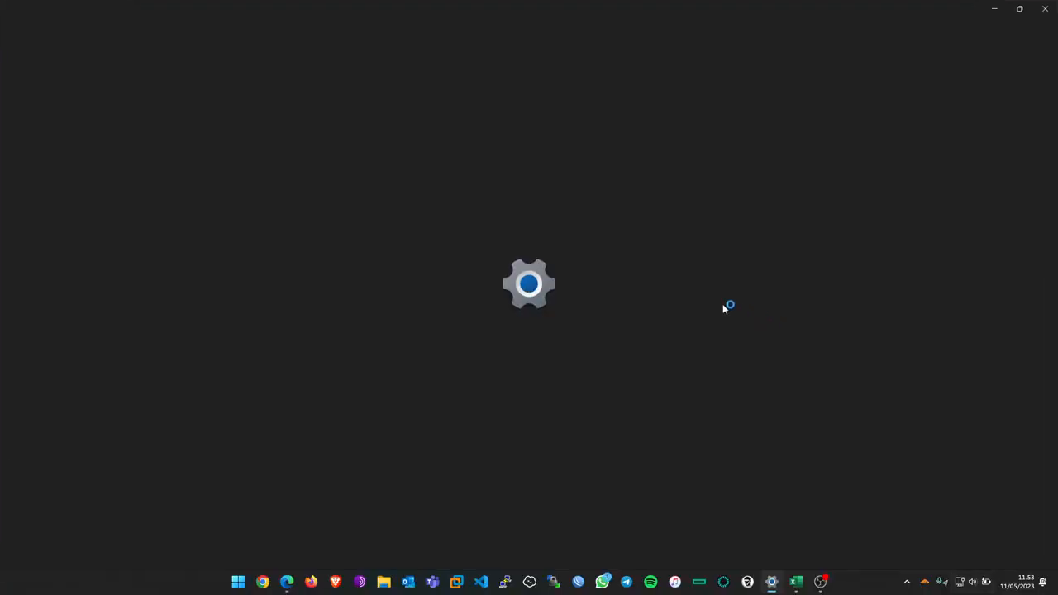
Step: Scroll to and highlight the IPv4 address 10.255.226.127, then minimize Settings
scroll(652, 389, down, 2)
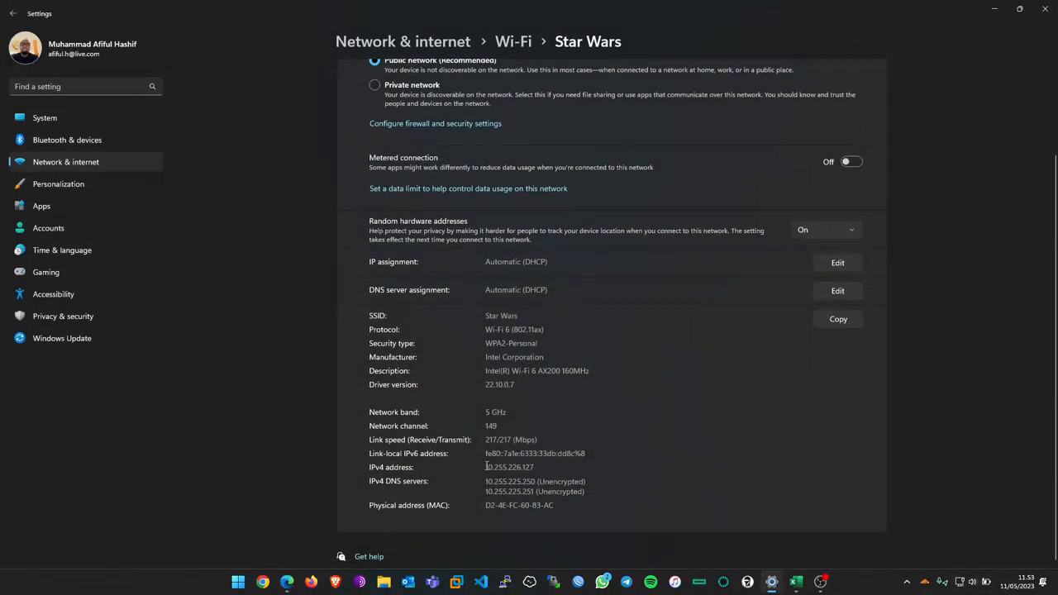
drag(486, 469, 539, 466)
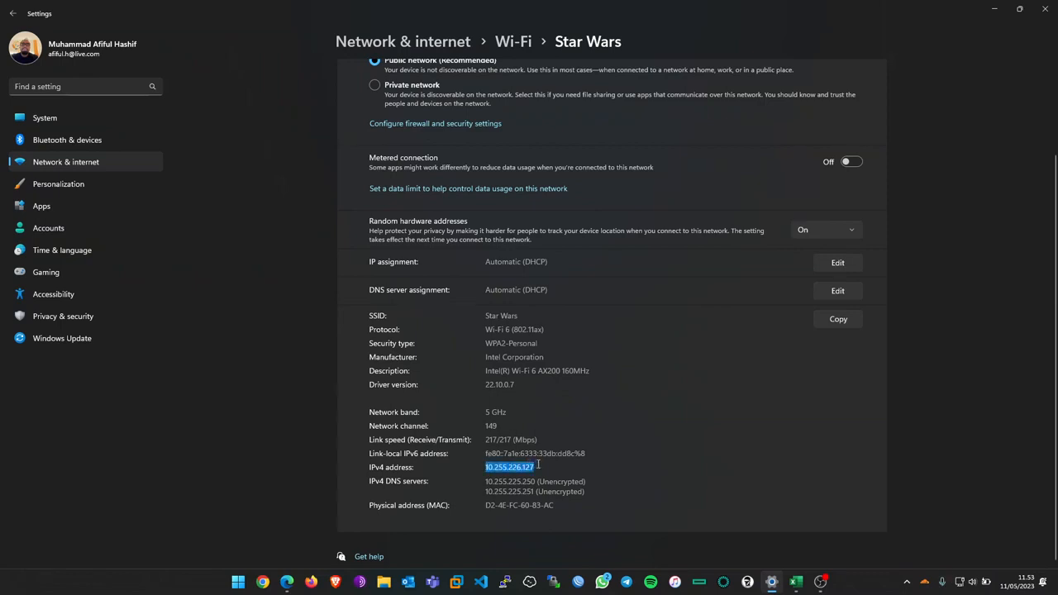
click(633, 413)
click(997, 13)
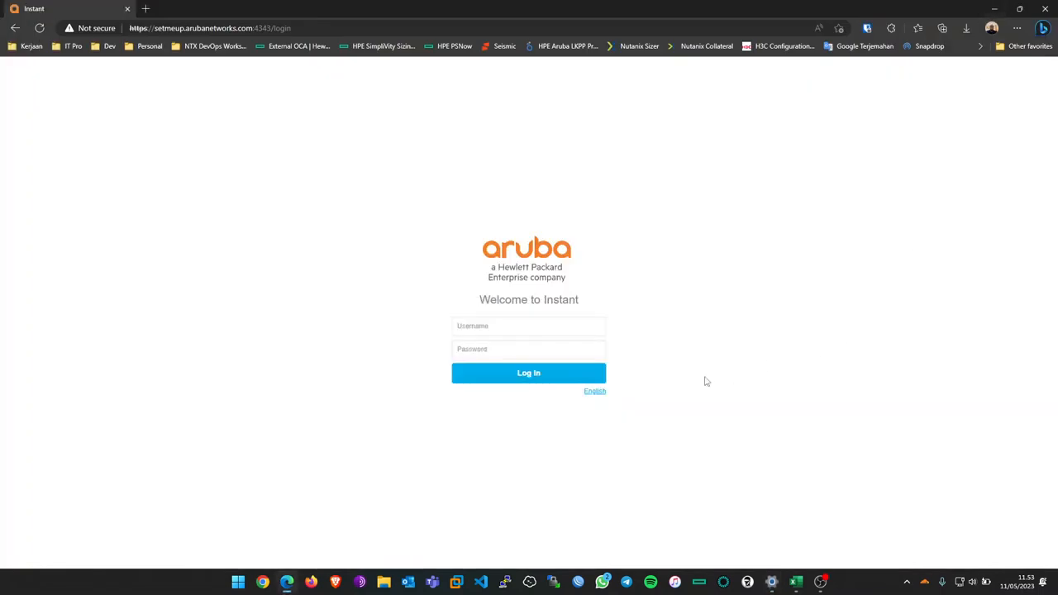